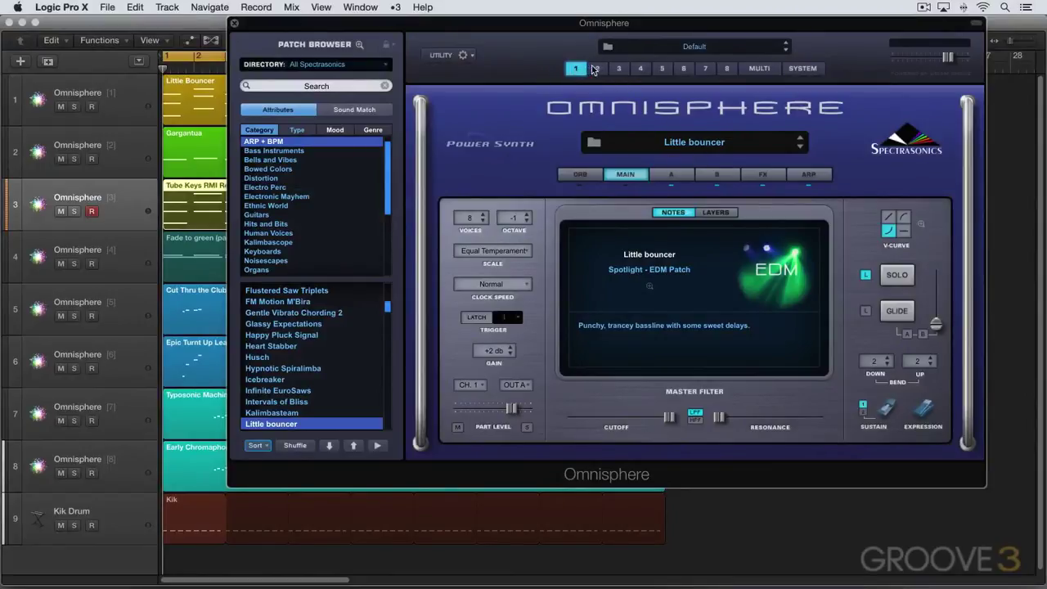
Step through part 2 (Gargantua), part 3 (Tube Keys RMI Retro) and part 4 (Fade to Green).
click(597, 69)
click(620, 69)
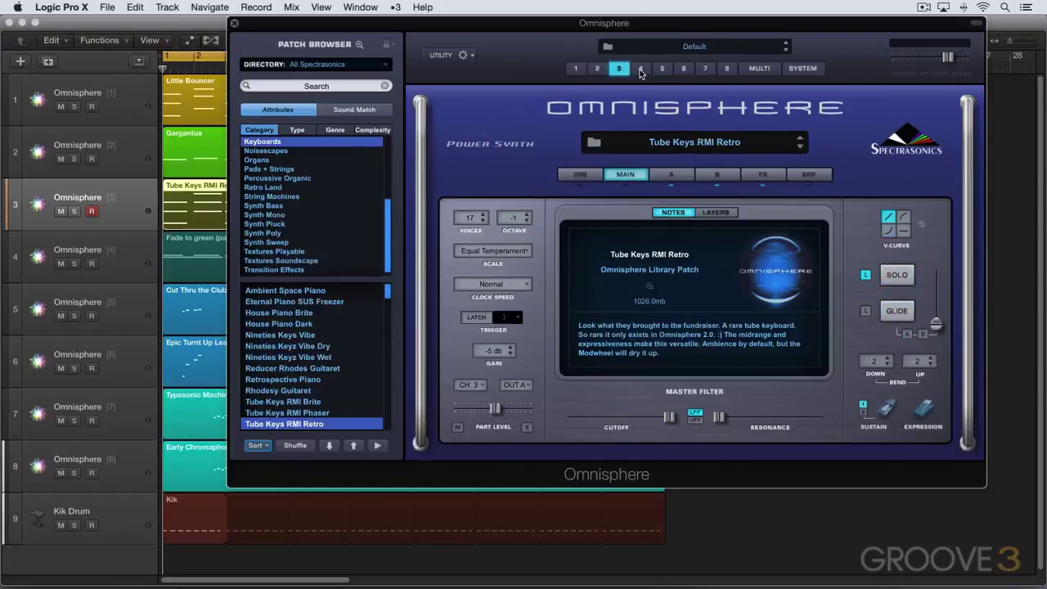
click(640, 69)
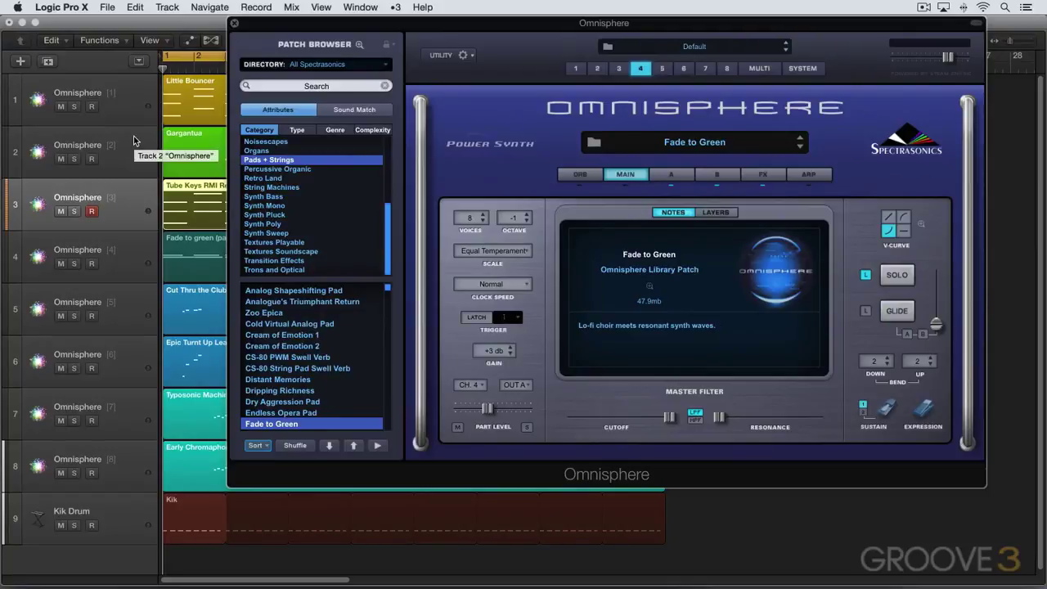
key(x)
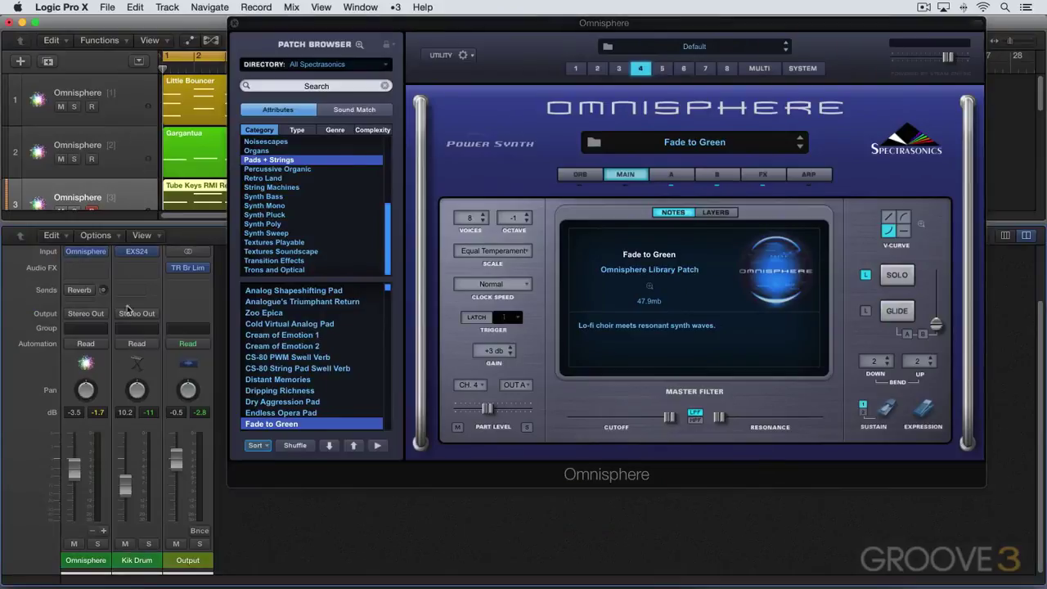
key(x)
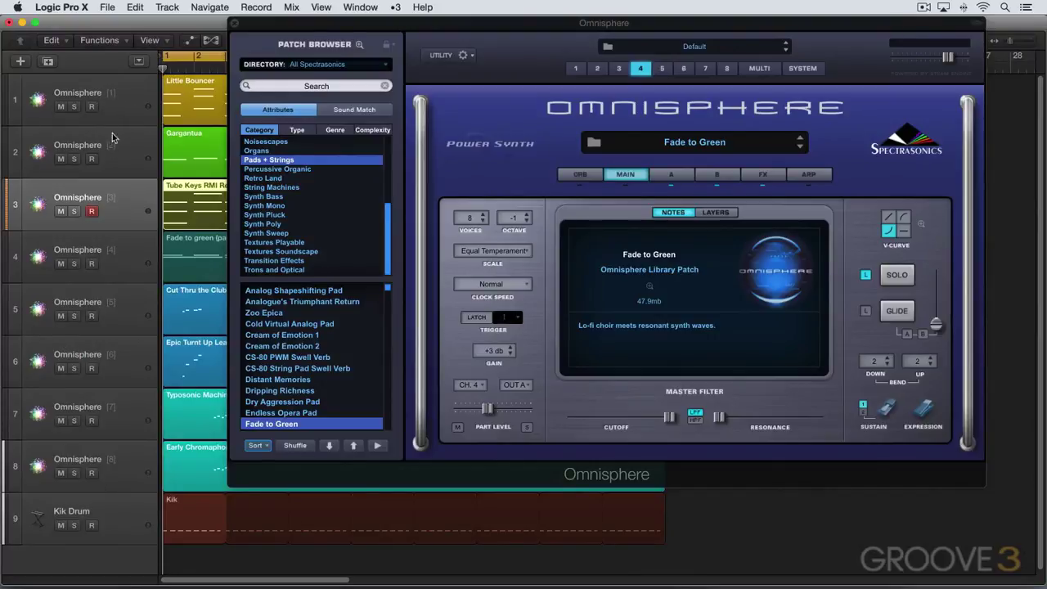
key(i)
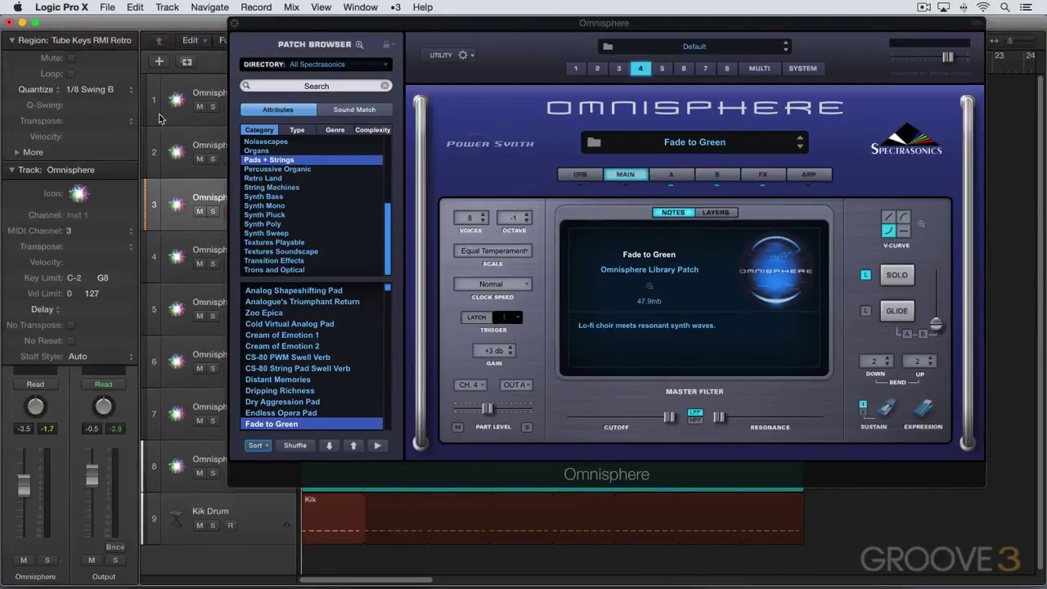
click(190, 90)
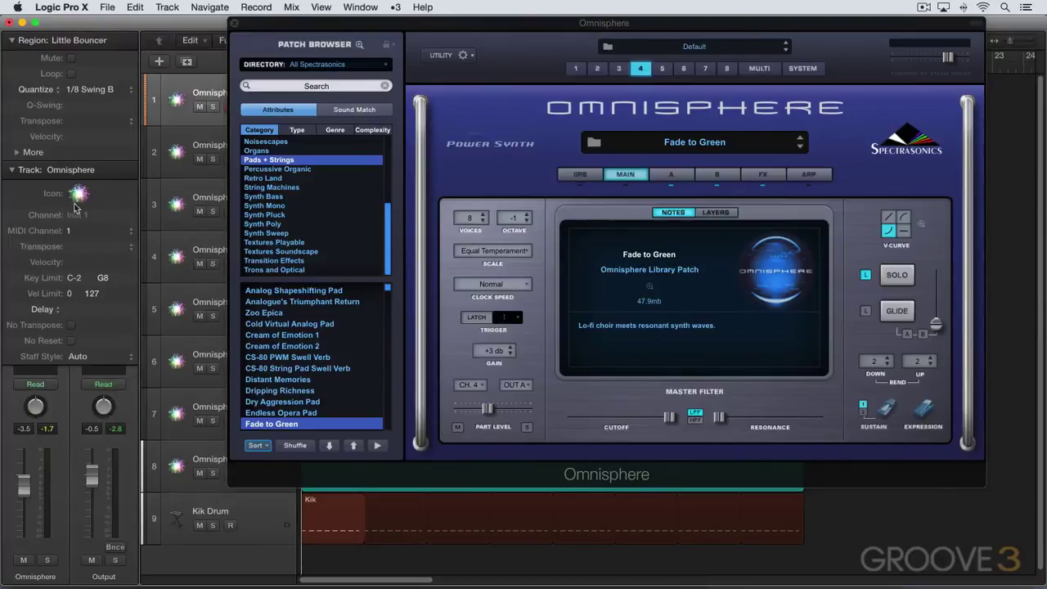
click(190, 147)
click(180, 196)
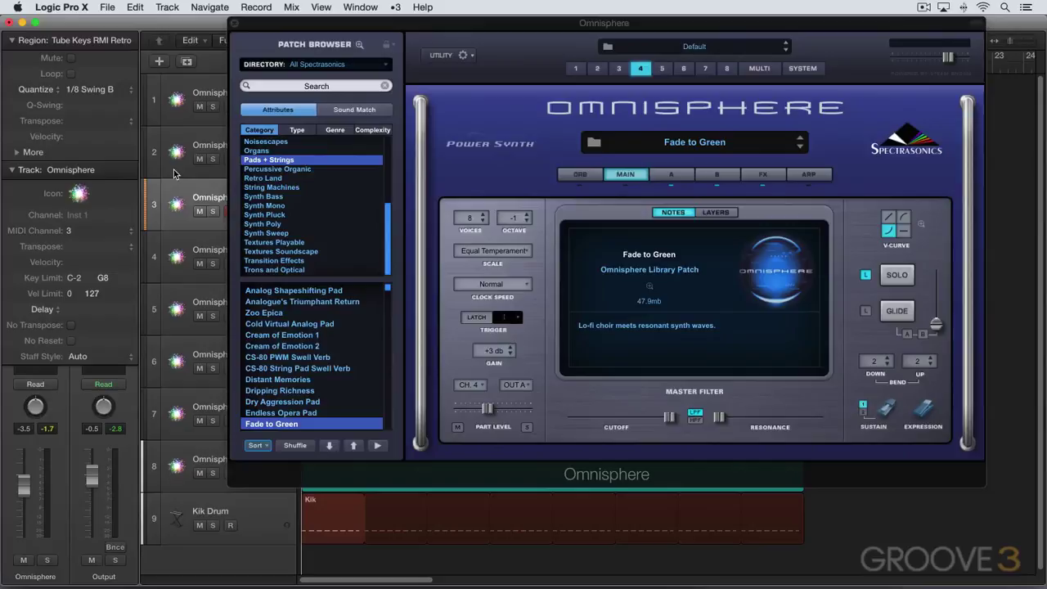
key(i)
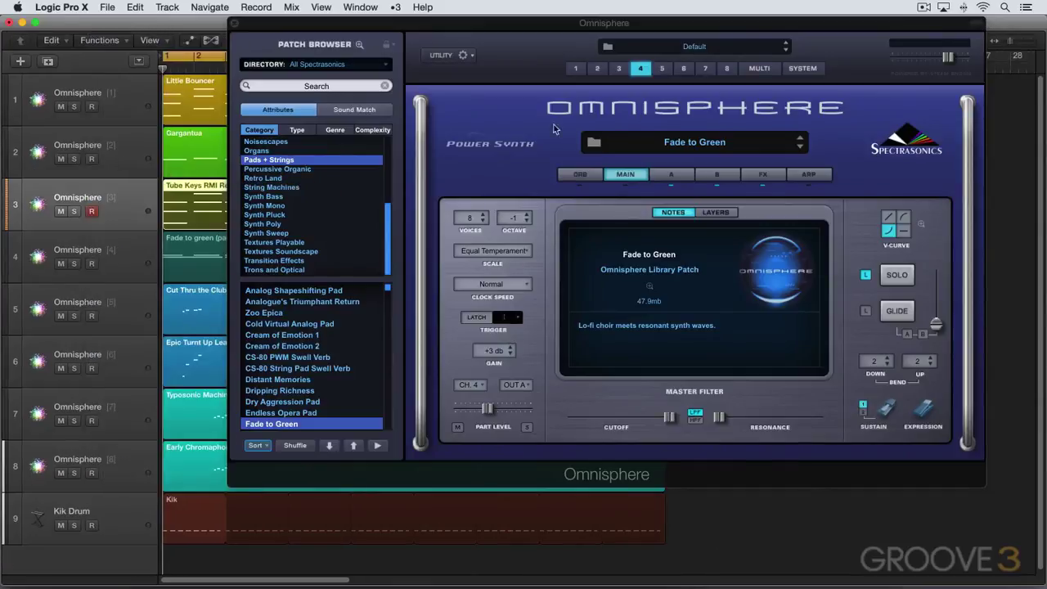
Switch to the multi view and confirm part 1 stays on MIDI channel 1.
click(760, 68)
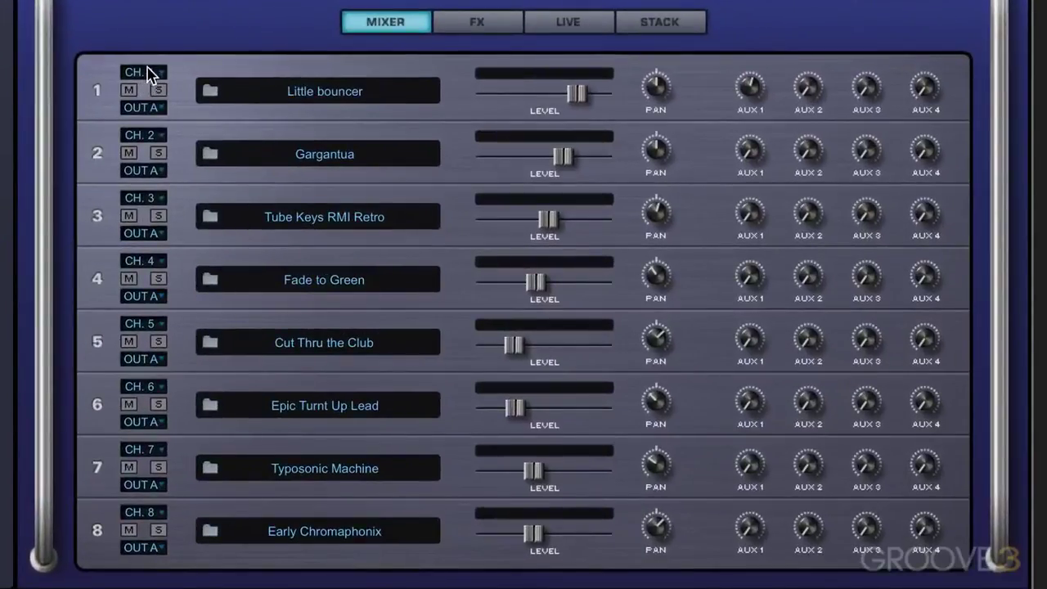
click(150, 74)
click(225, 66)
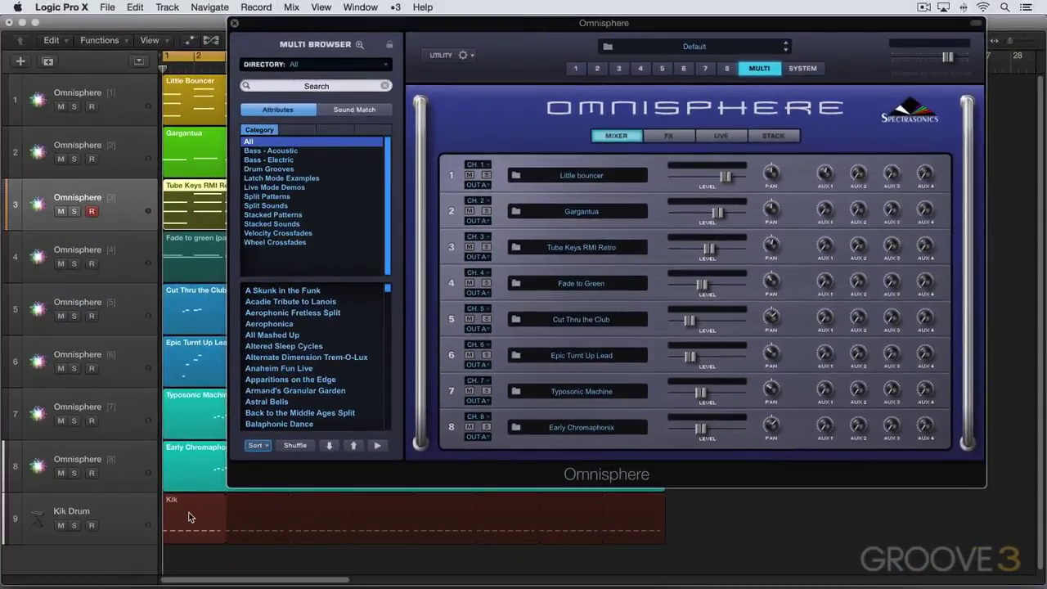
Start playback and briefly solo, then unsolo, Little bouncer and Gargantua.
key(space)
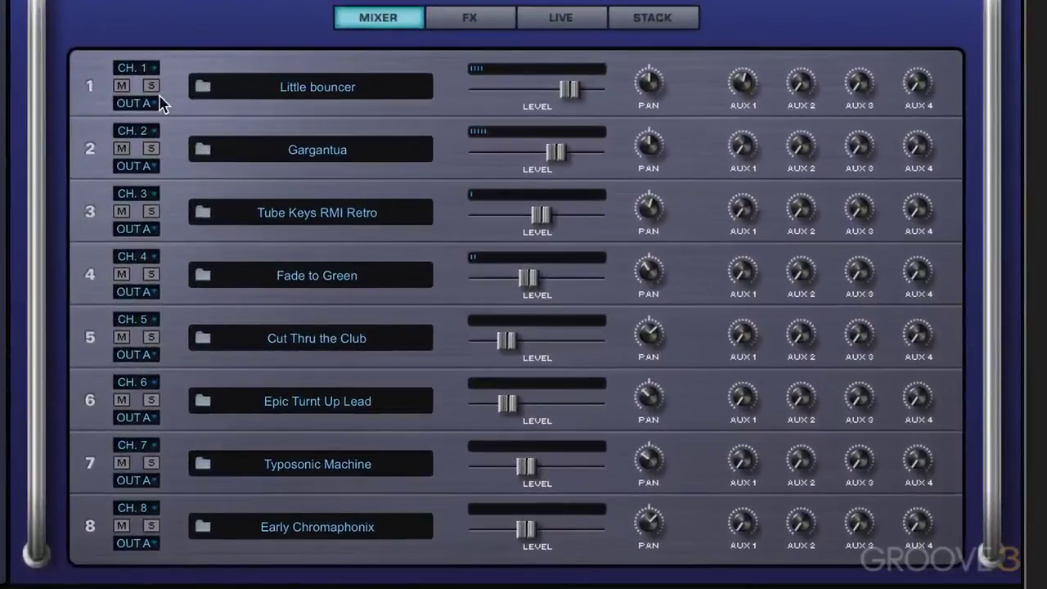
click(151, 86)
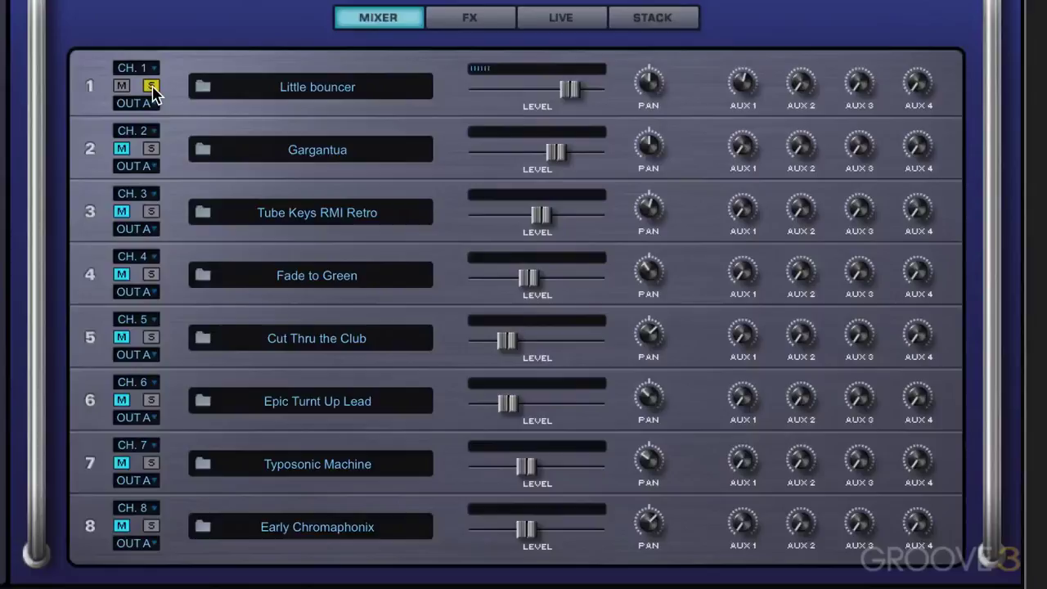
click(151, 87)
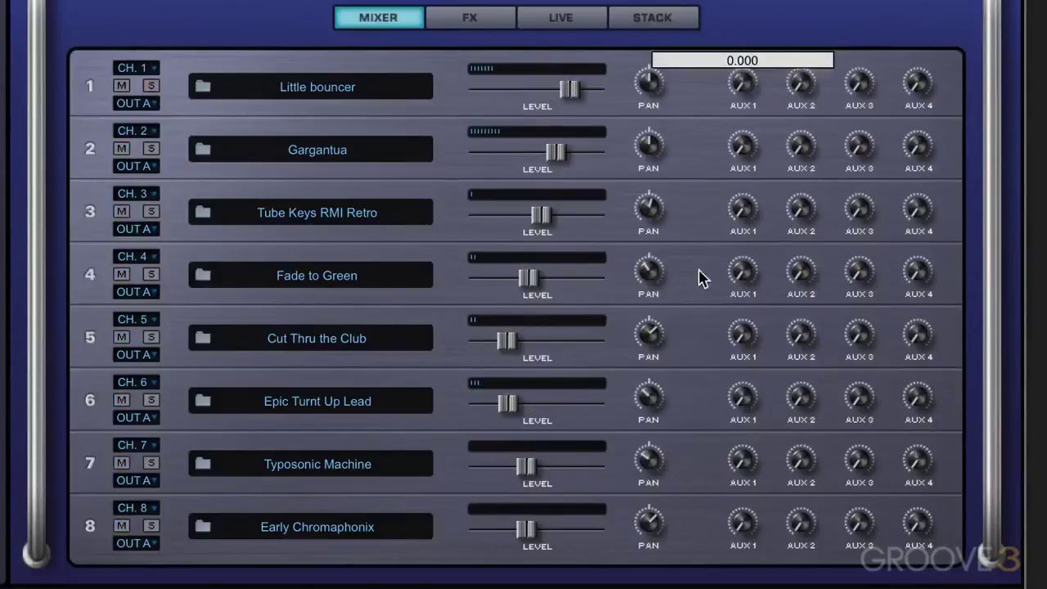
click(155, 149)
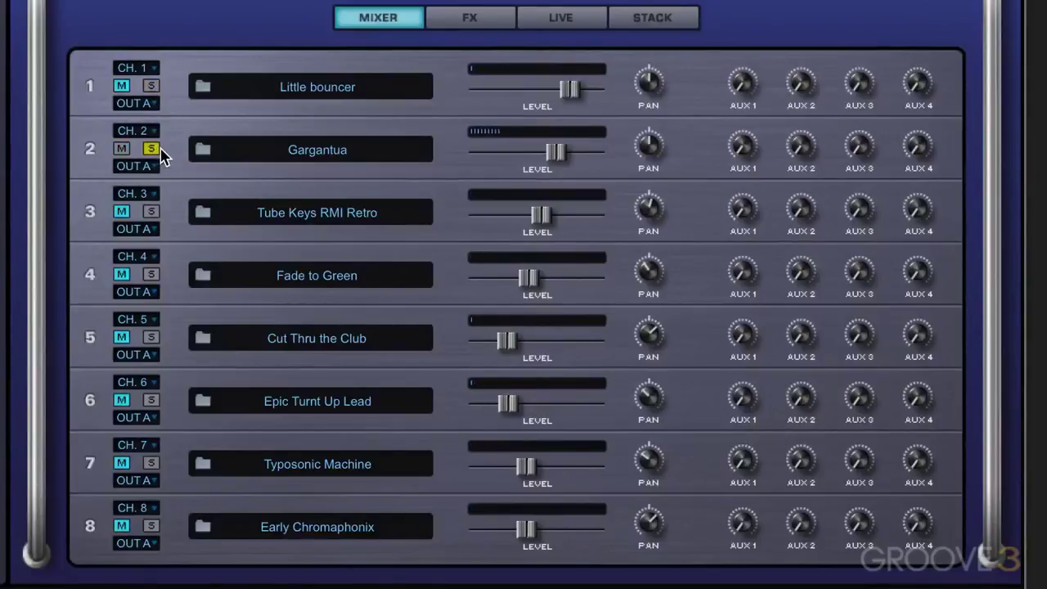
click(152, 149)
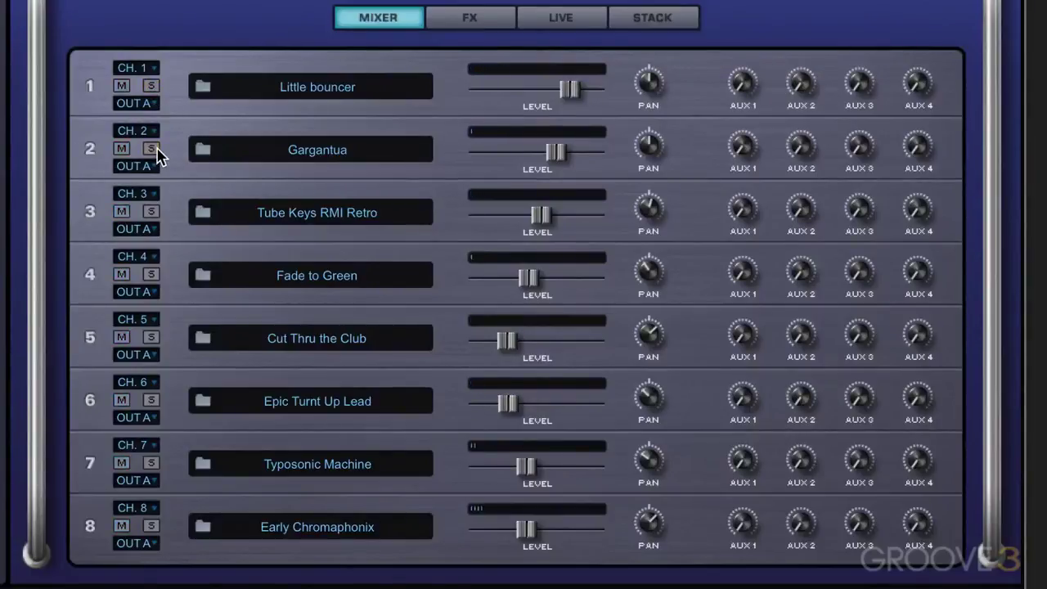
Open the Mixer FX page and review the AUX 2 and AUX 3 effect racks without changes.
click(472, 25)
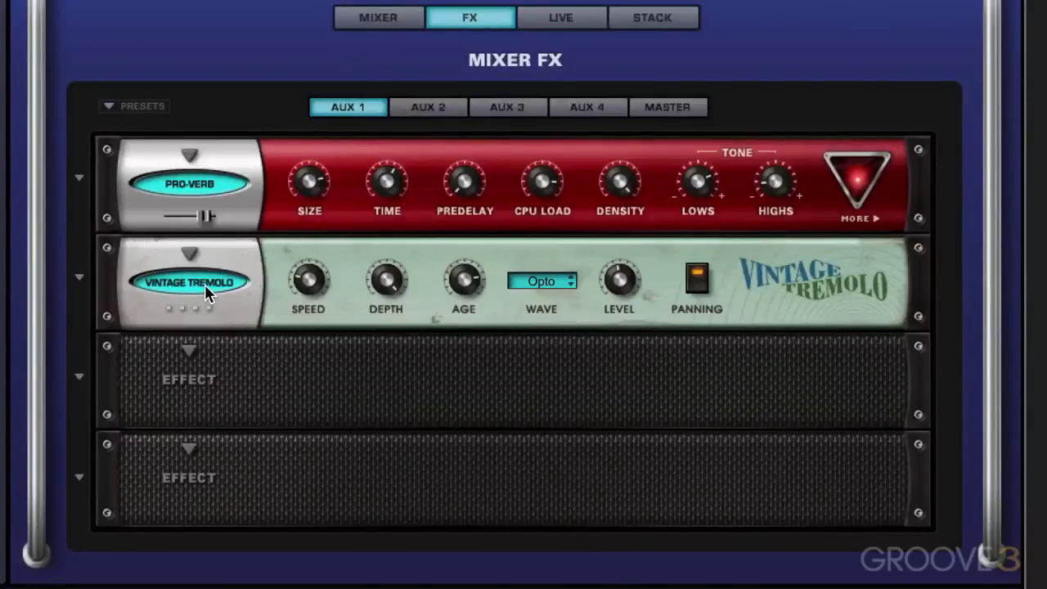
click(428, 110)
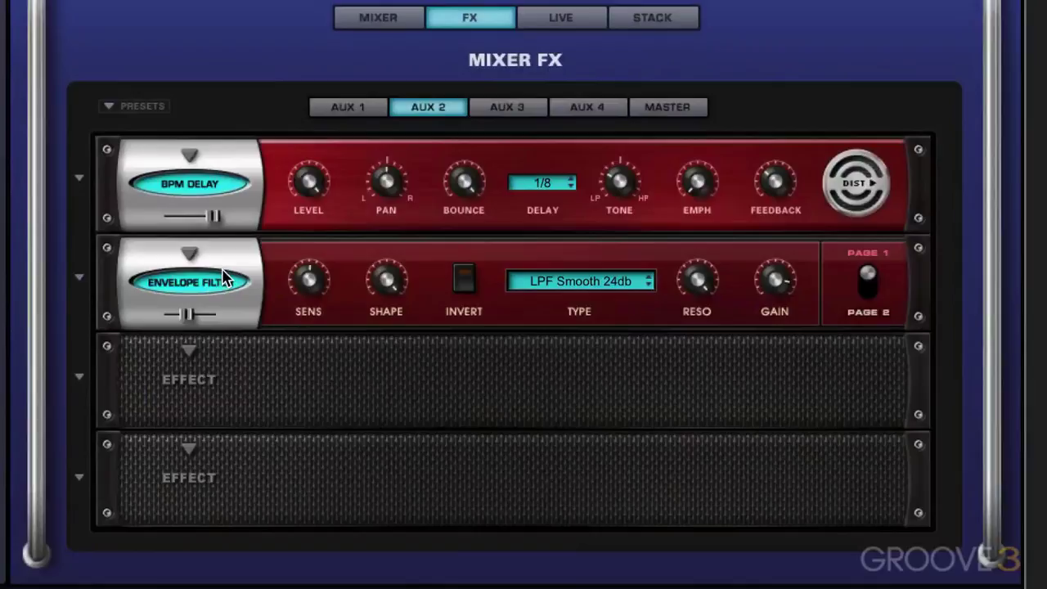
click(517, 119)
click(191, 157)
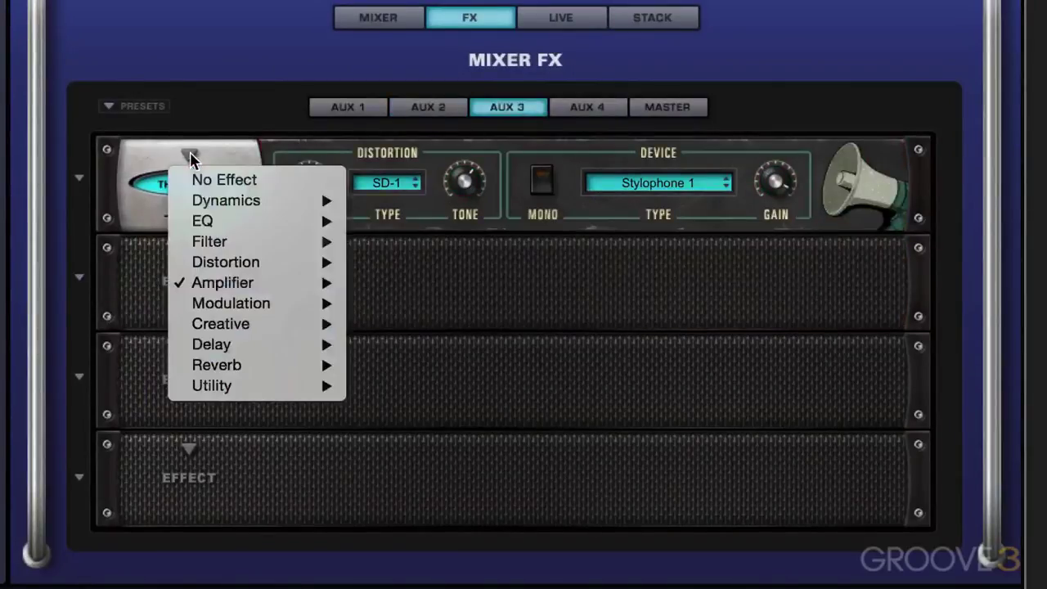
mouse_move(213, 288)
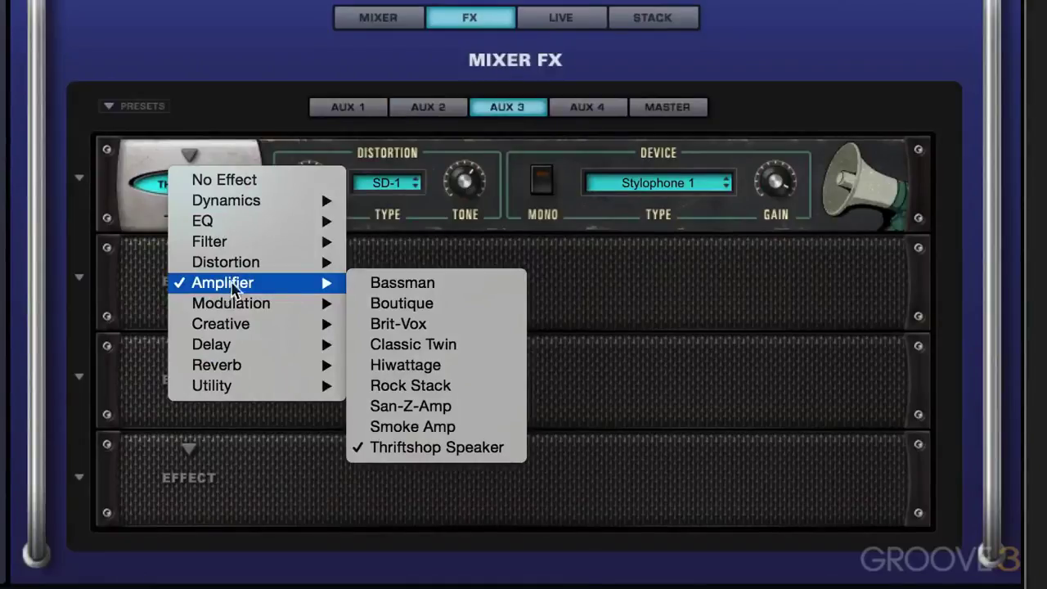
click(640, 309)
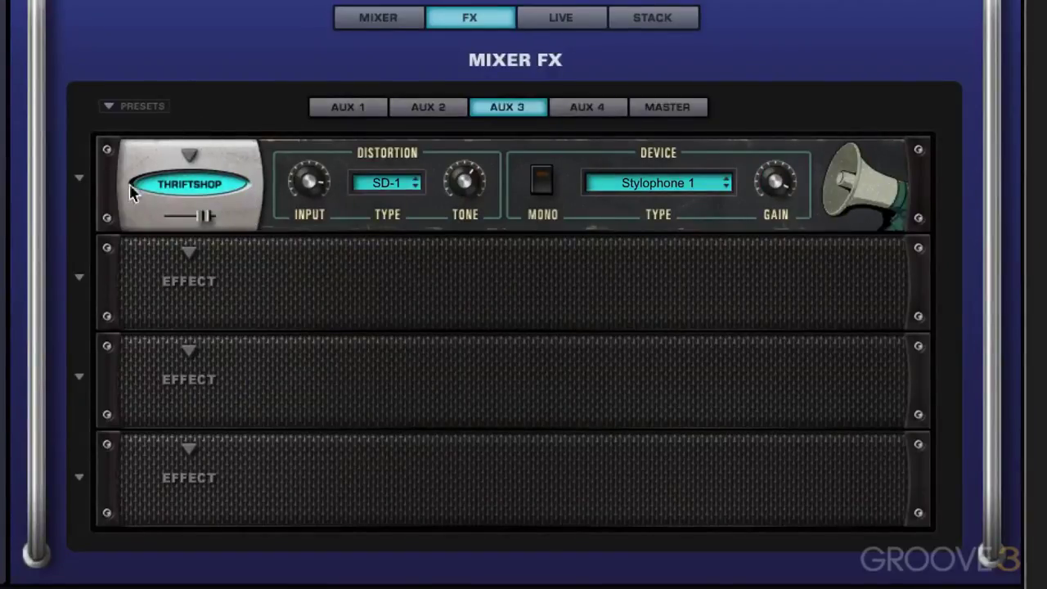
Load Dynamics > Tube Limiter into the first Master effects slot.
click(684, 107)
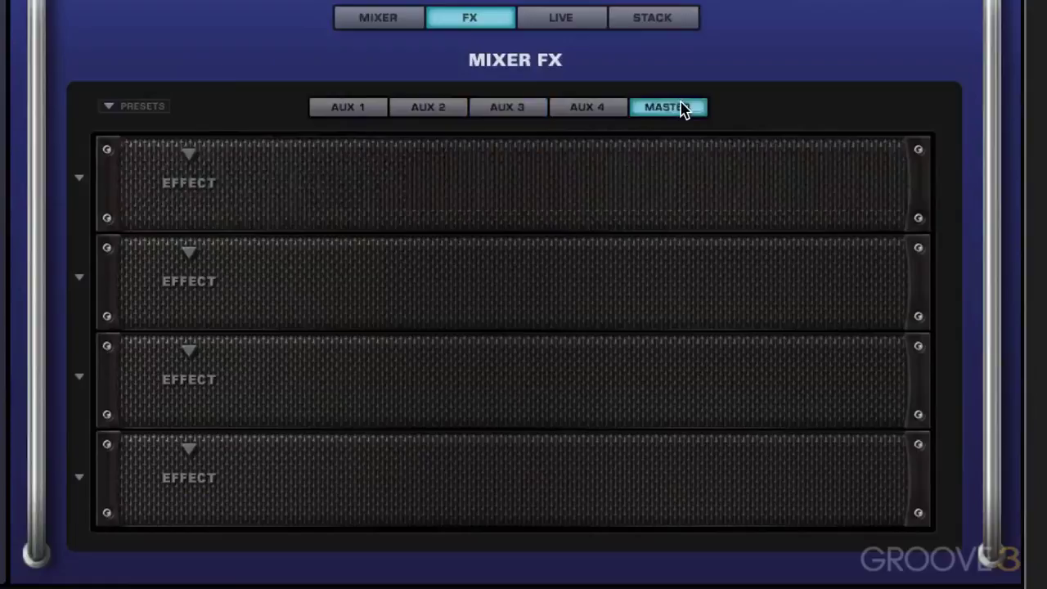
click(191, 156)
mouse_move(204, 200)
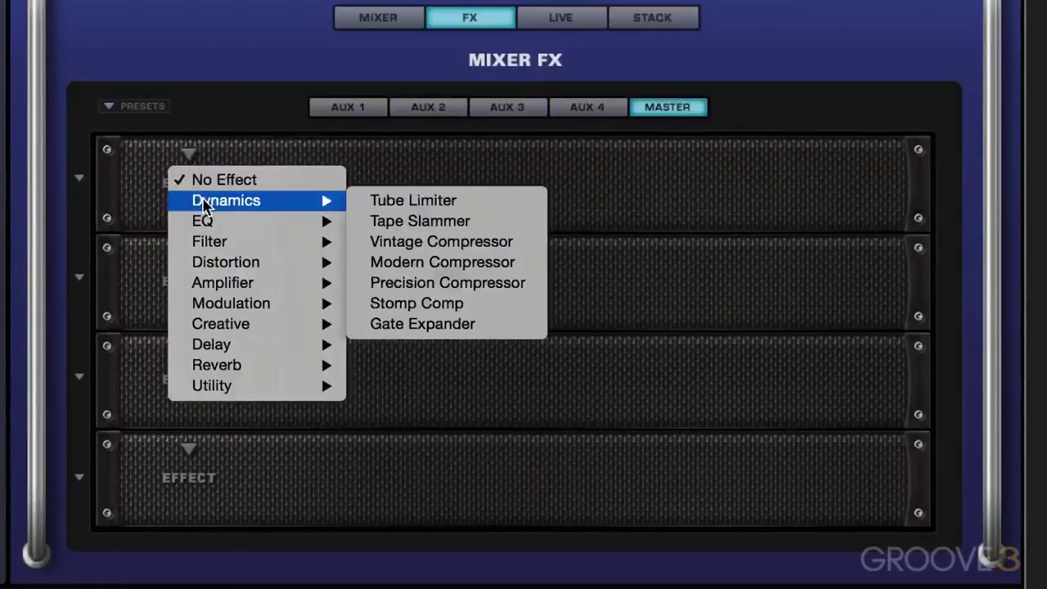
click(422, 208)
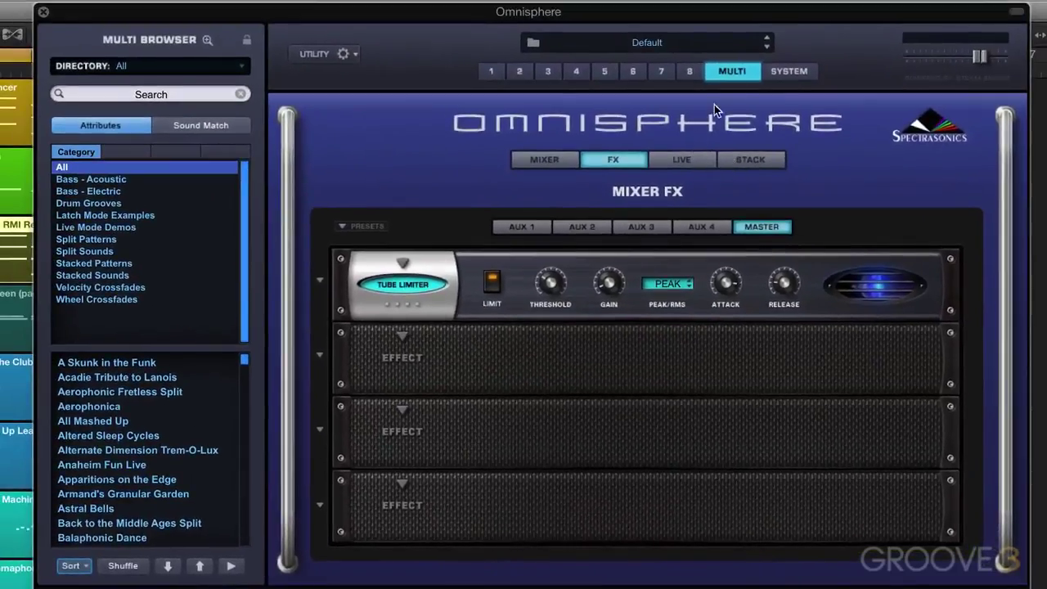
Back on the mixer, solo Little bouncer and raise its AUX 2 send to 0.205 and AUX 1 to about 0.26.
click(546, 161)
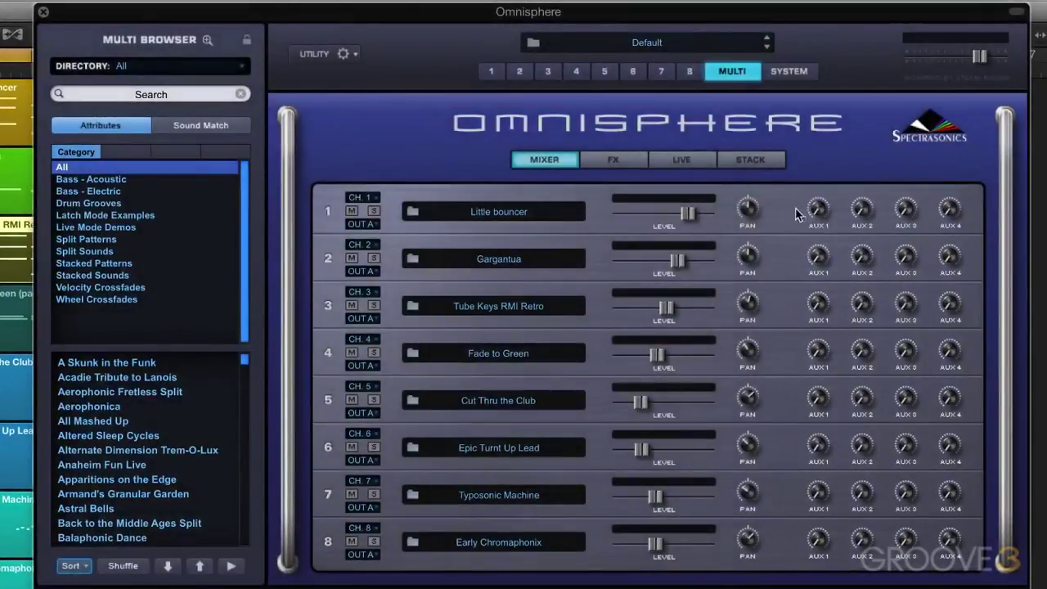
click(375, 213)
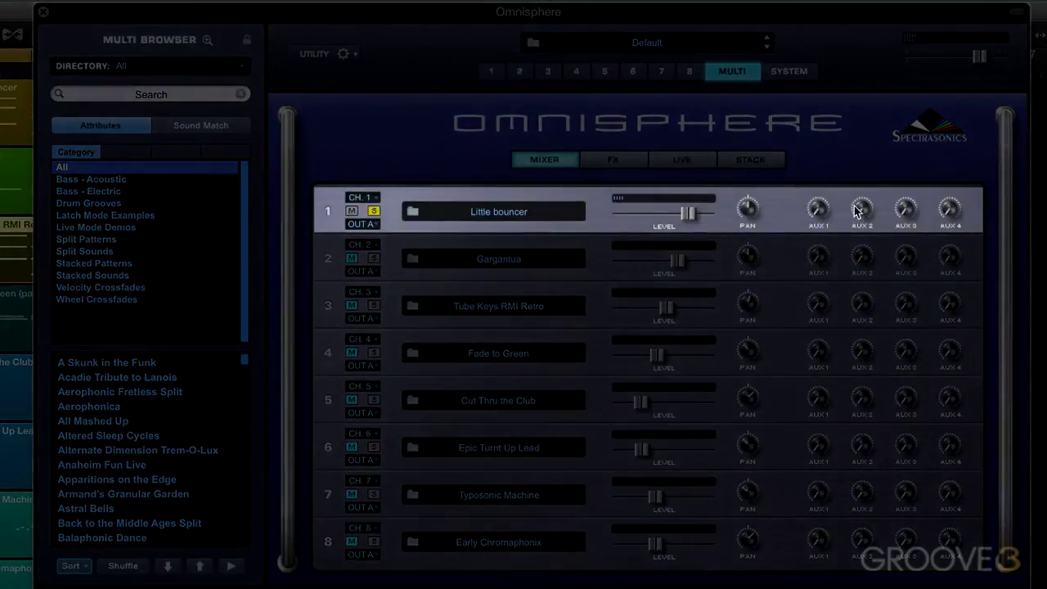
drag(856, 211, 857, 176)
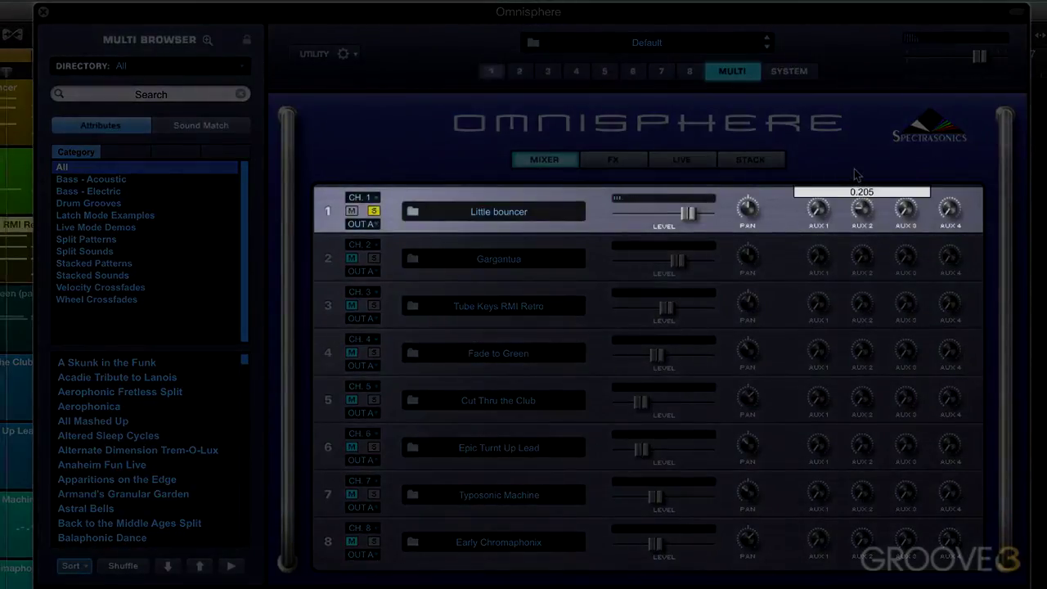
drag(818, 209, 815, 165)
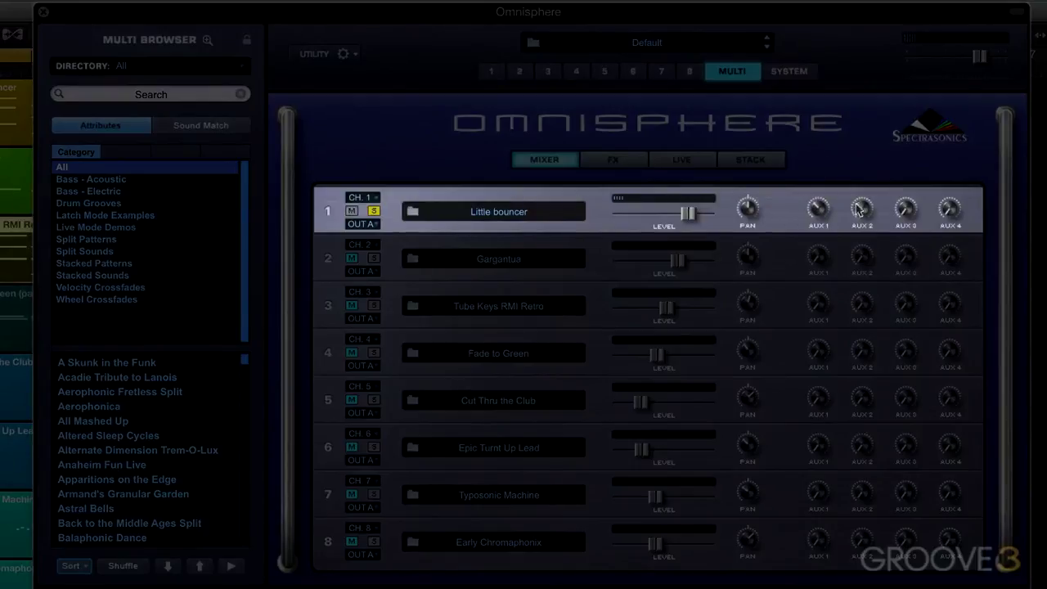
drag(824, 215, 812, 195)
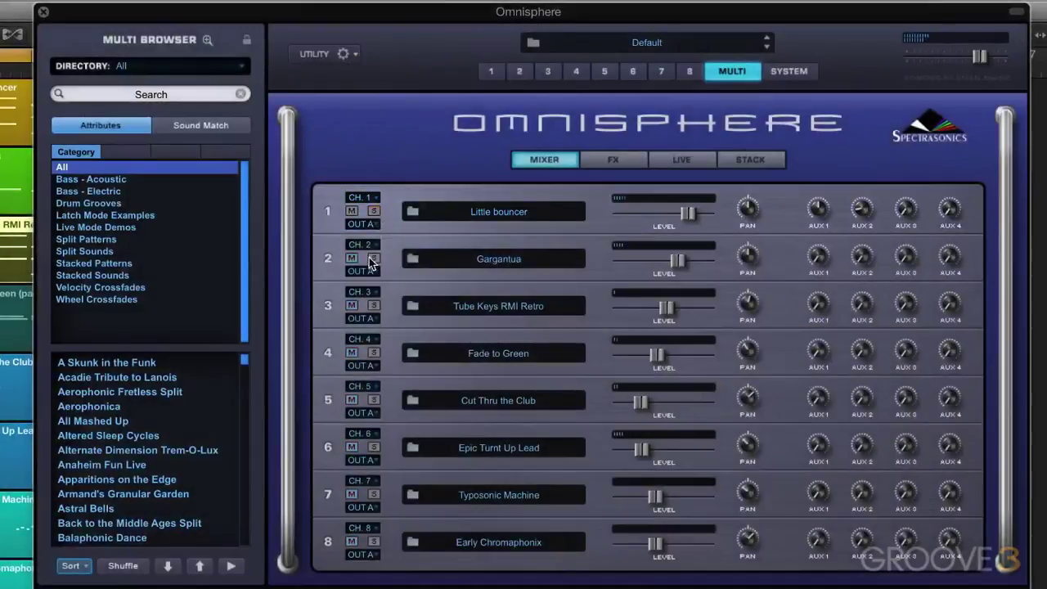
Solo Gargantua and raise its AUX 2 send, then solo Tube Keys RMI Retro instead.
click(374, 259)
drag(859, 260, 851, 238)
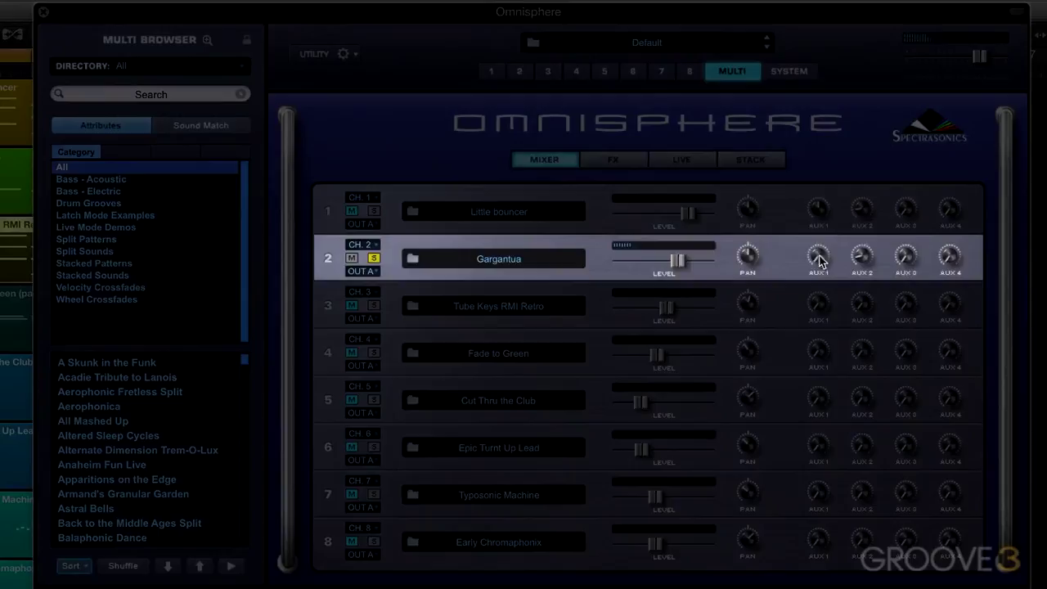
click(819, 257)
click(374, 307)
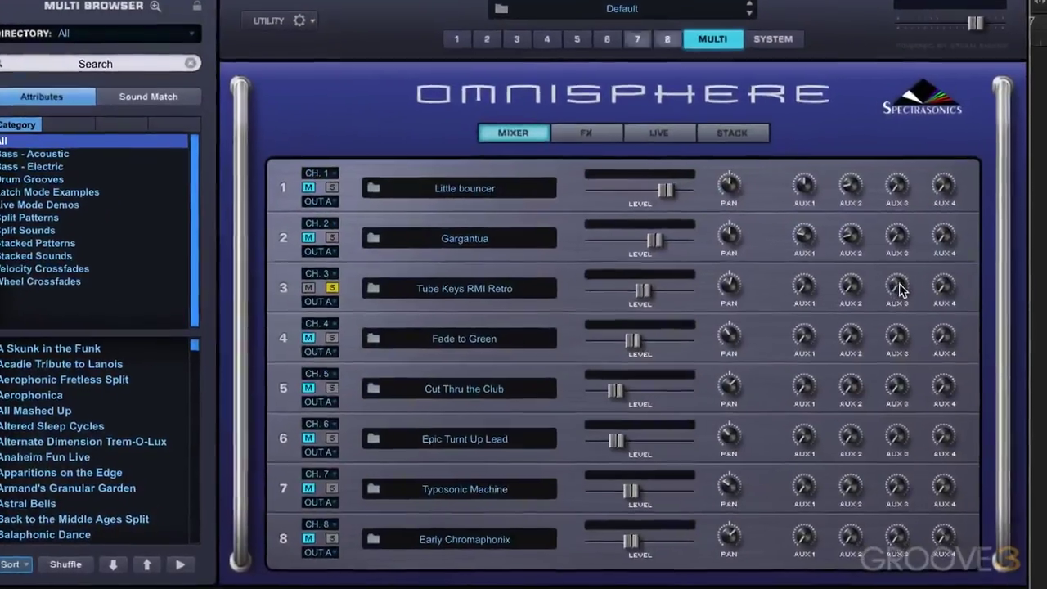
Raise Tube Keys RMI Retro's AUX 3 send to about 0.415 and its AUX 1 send, then unsolo it.
drag(903, 304, 897, 284)
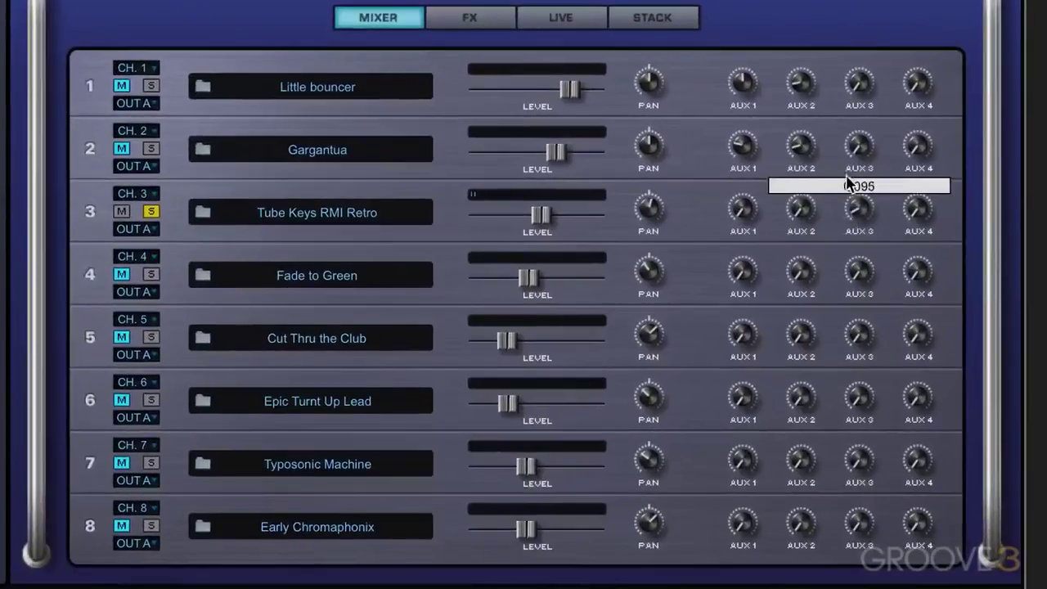
drag(847, 175, 853, 146)
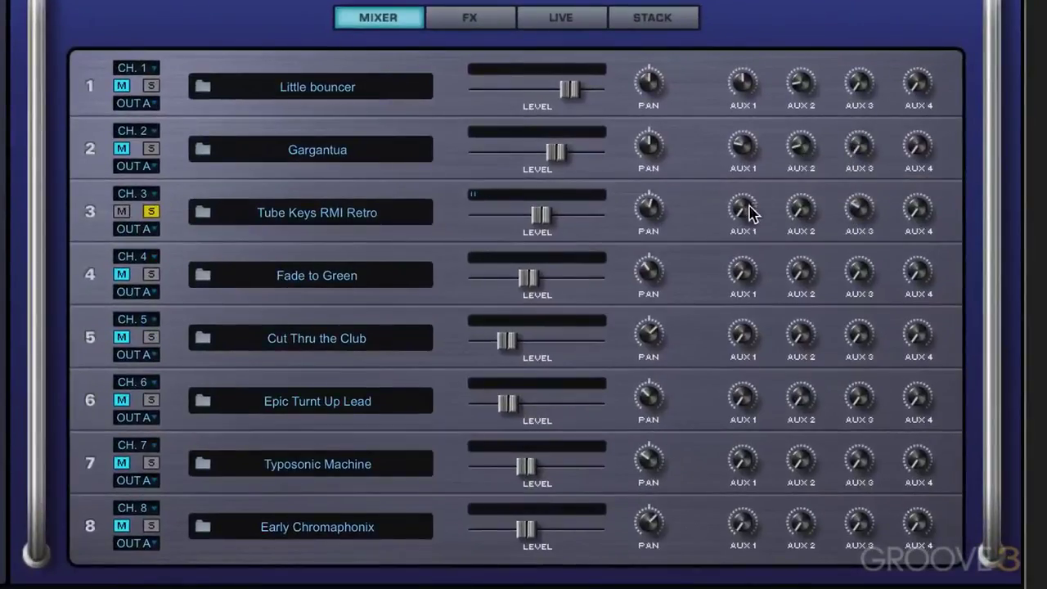
drag(748, 211, 718, 96)
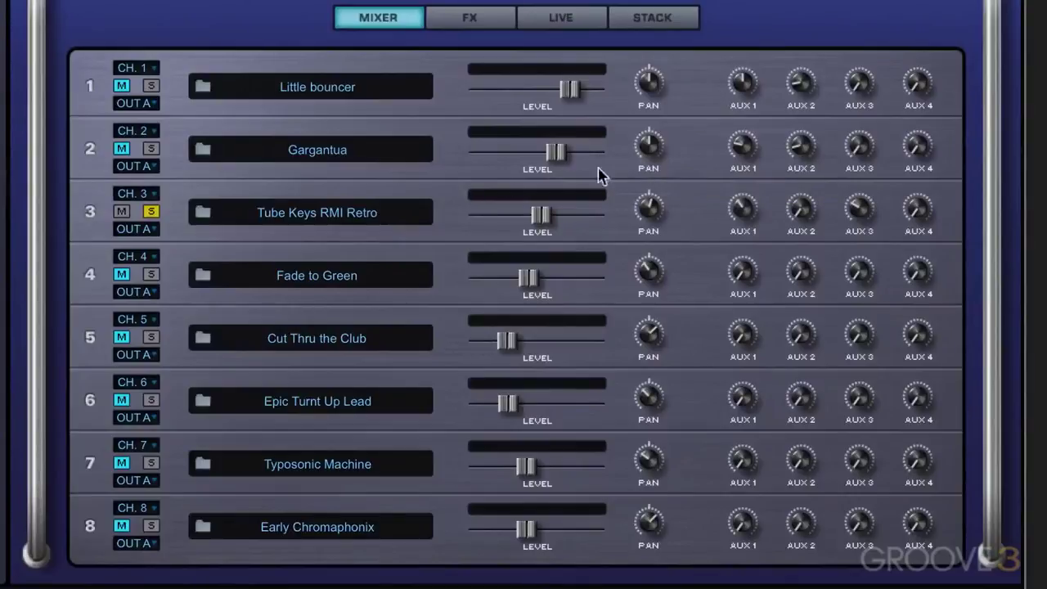
click(151, 211)
Audition Fade to Green, then solo Cut Thru the Club and set its AUX 1 and AUX 2 sends.
click(152, 274)
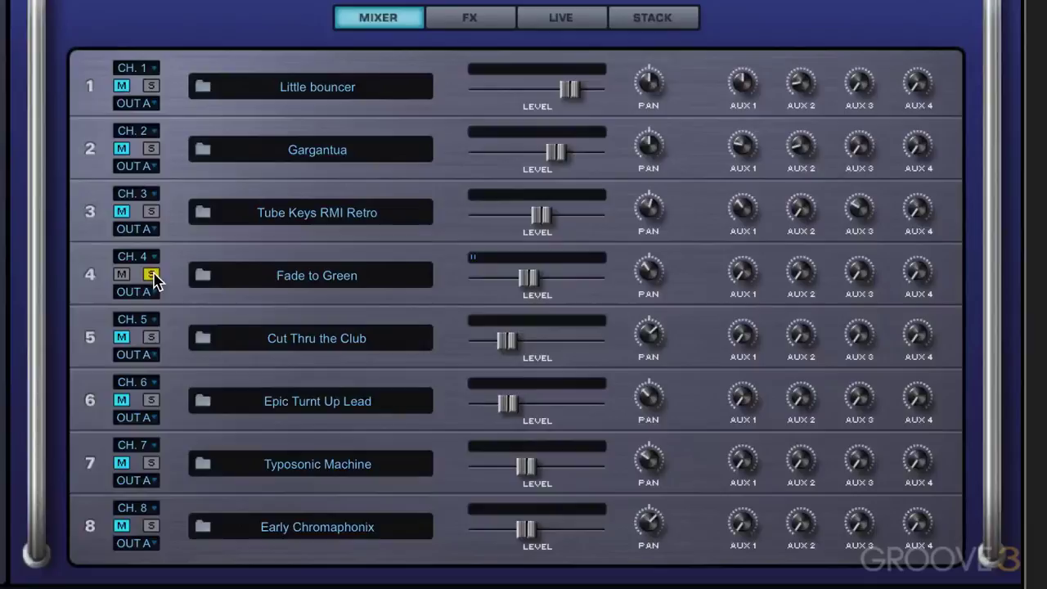
click(152, 274)
click(151, 337)
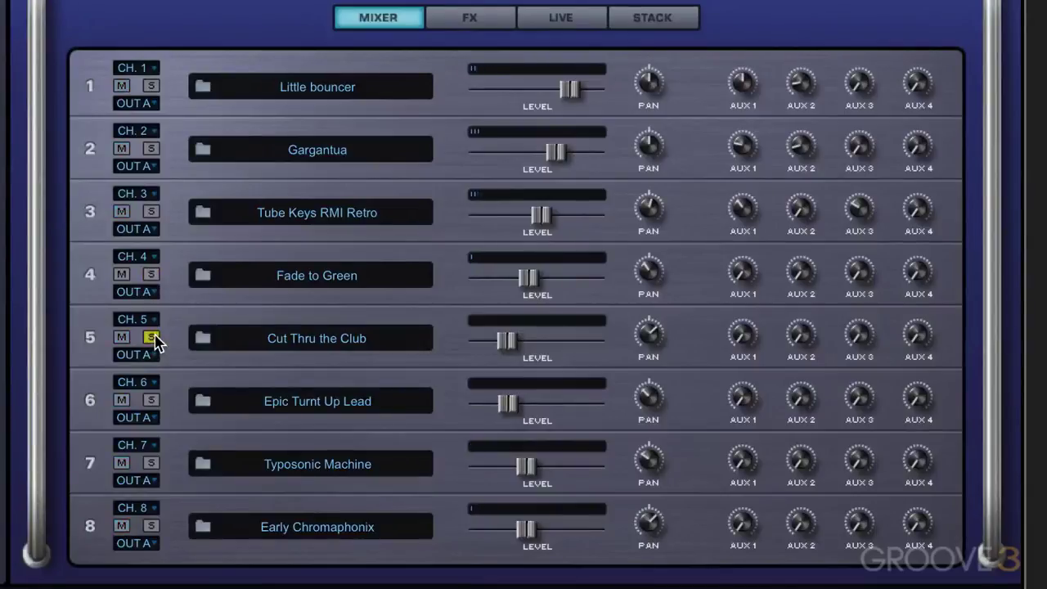
drag(802, 339, 772, 254)
drag(752, 327, 717, 182)
click(802, 339)
drag(802, 340, 805, 352)
Solo Epic Turnt Up Lead, set AUX 1 and AUX 2 (0.330) sends, then unsolo both parts.
click(151, 399)
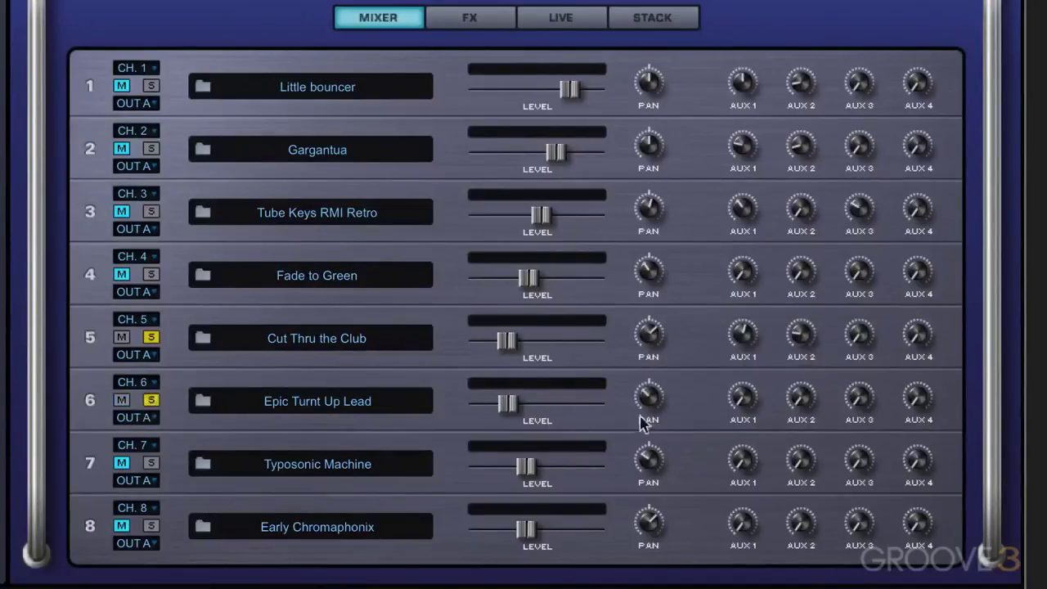
drag(793, 400, 784, 326)
drag(748, 409, 784, 338)
drag(802, 396, 794, 397)
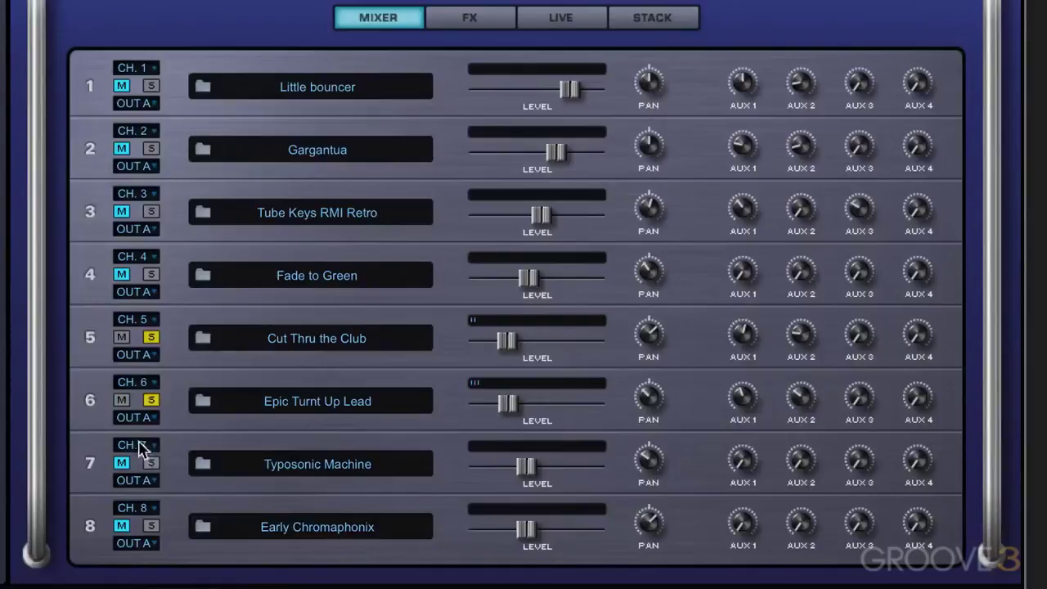
click(150, 400)
click(151, 337)
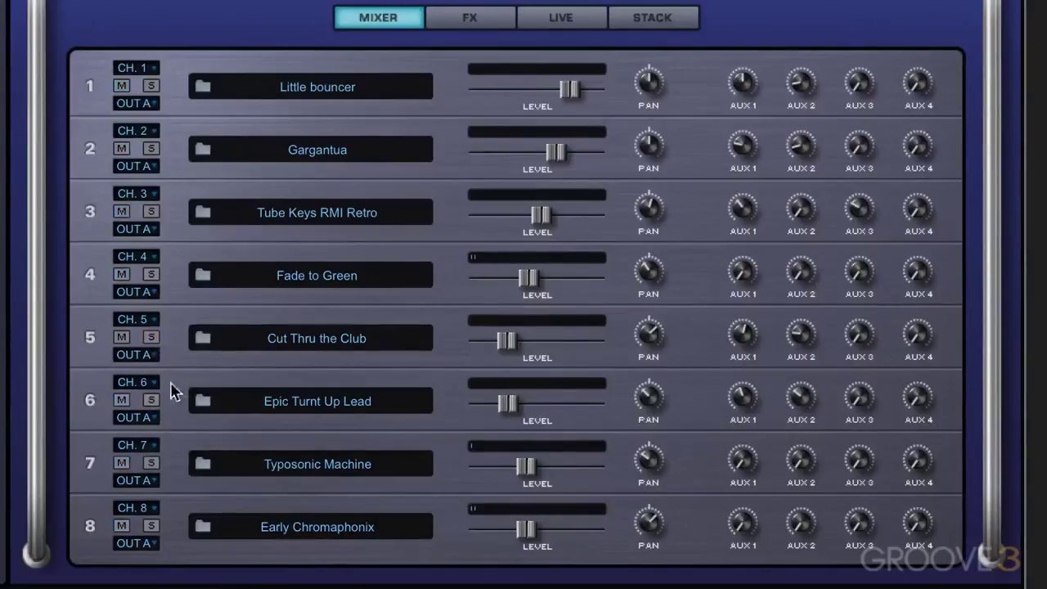
Solo Typosonic Machine and Early Chromaphonix and raise their AUX 1, AUX 2 and AUX 3 sends.
click(151, 464)
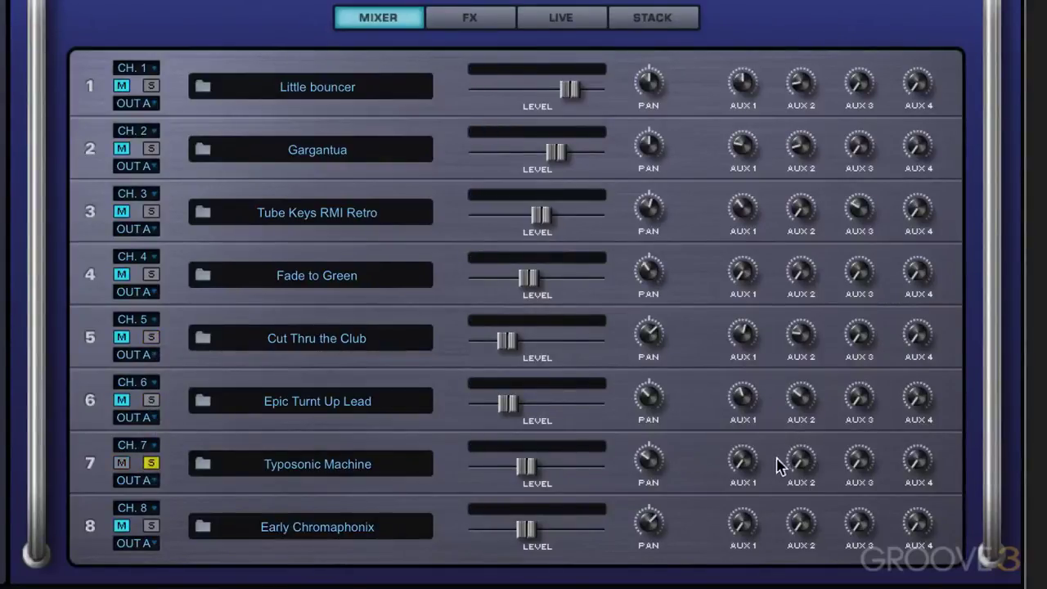
drag(795, 467, 802, 398)
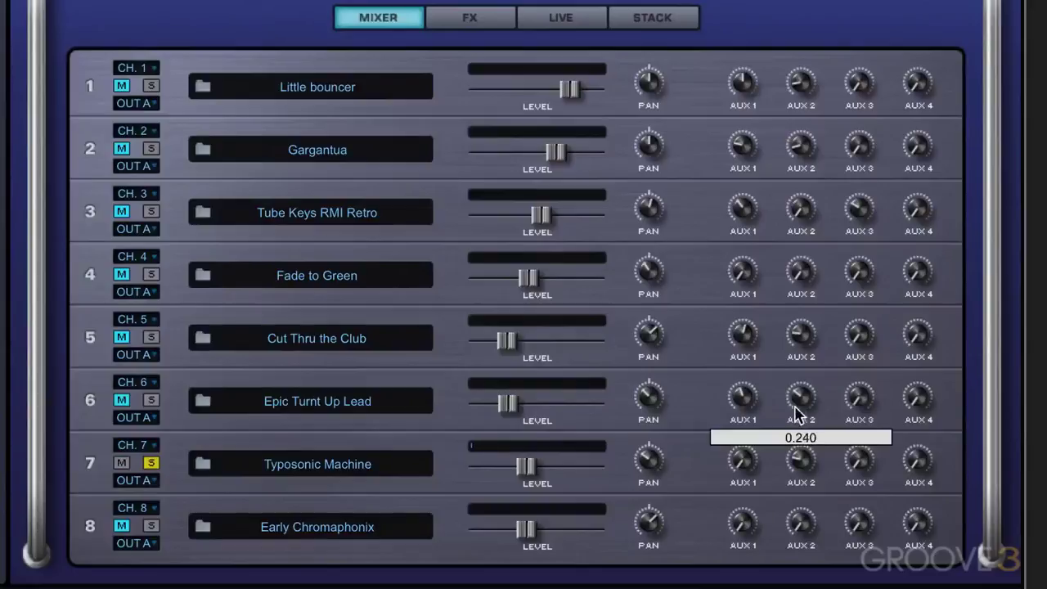
click(150, 525)
drag(821, 531, 736, 334)
drag(753, 531, 733, 418)
drag(851, 460, 857, 399)
drag(857, 519, 853, 472)
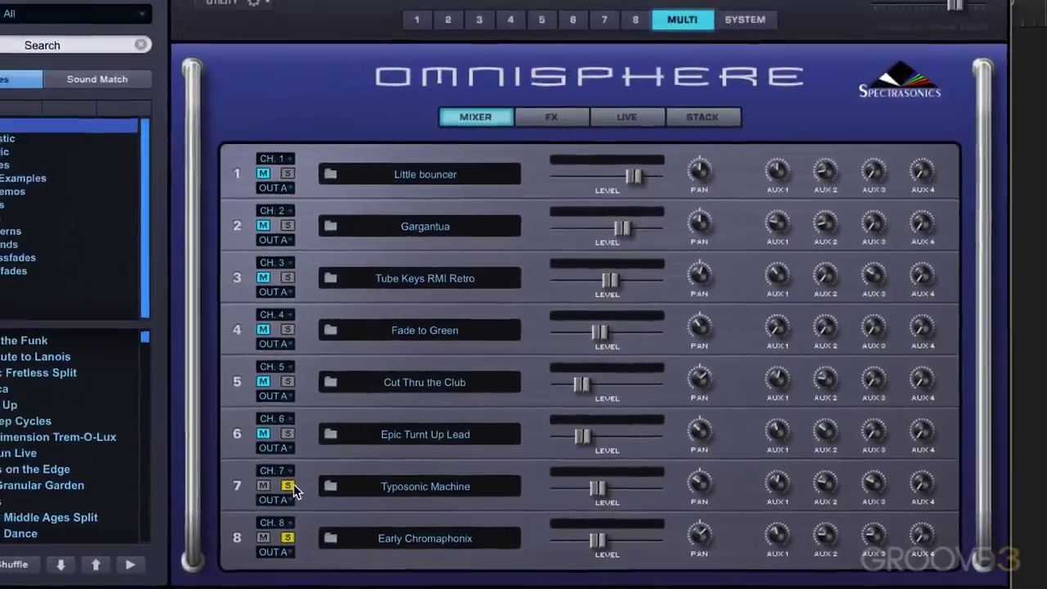
Unsolo parts 7 and 8, check AUX 1's Pro-Verb and Vintage Tremolo, and return to the mixer.
click(150, 462)
click(345, 544)
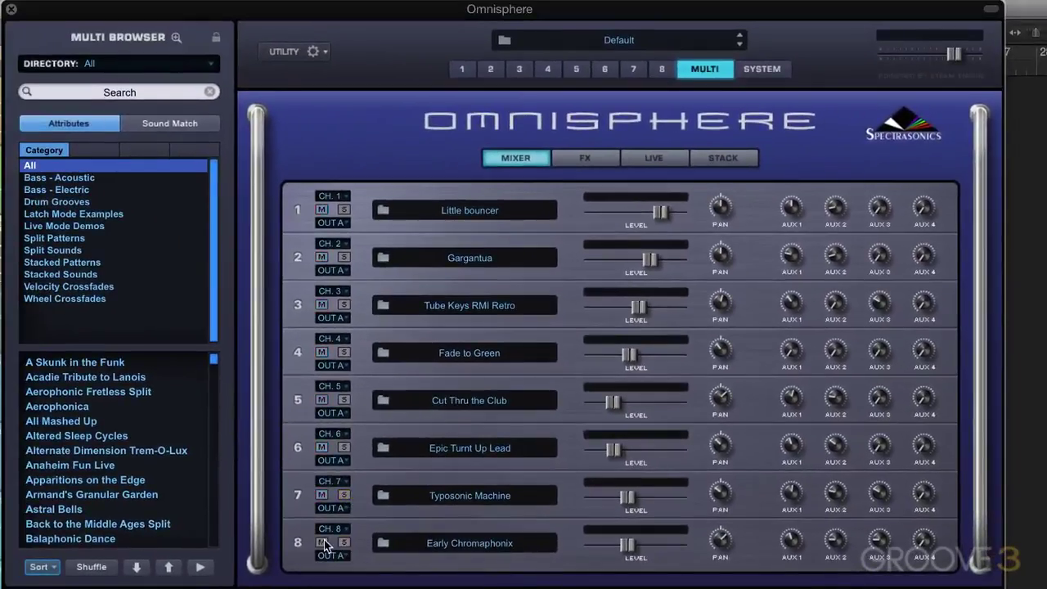
click(602, 159)
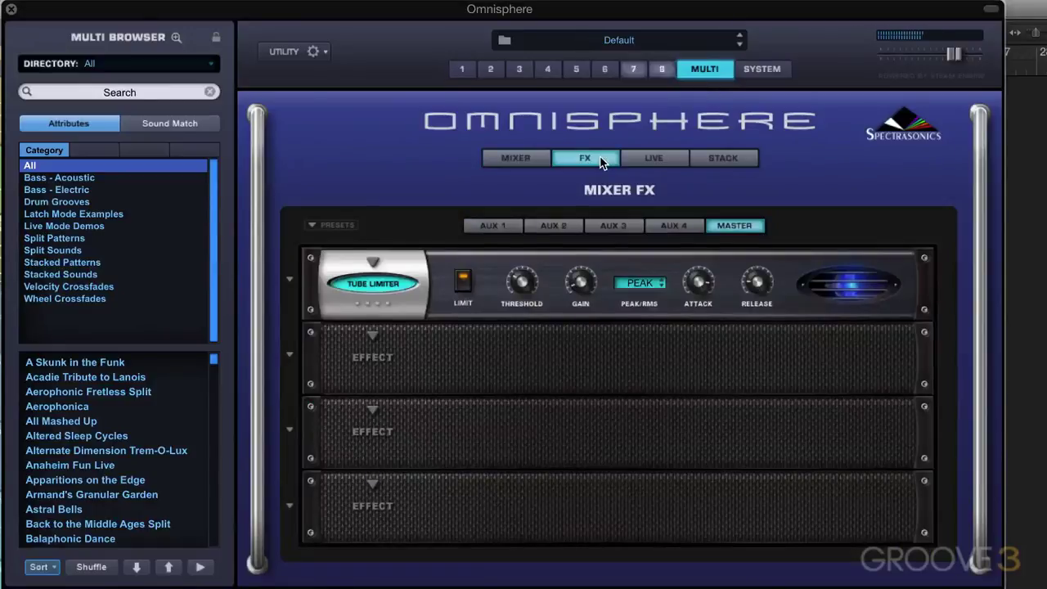
click(494, 226)
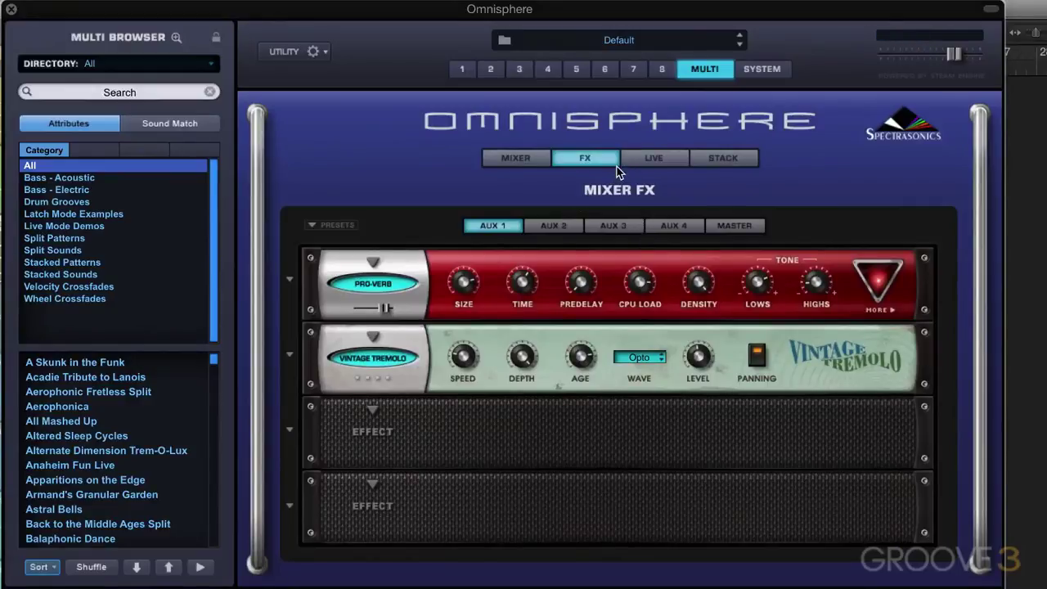
click(531, 159)
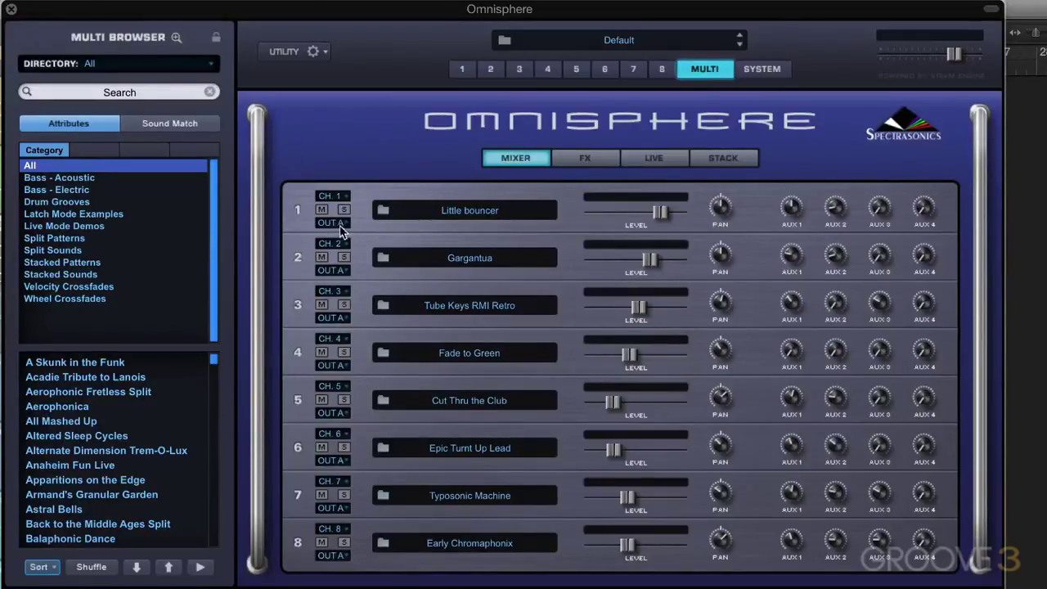
Route Gargantua, Tube Keys RMI Retro, Fade to Green and Cut Thru the Club to OUT B–E.
click(339, 269)
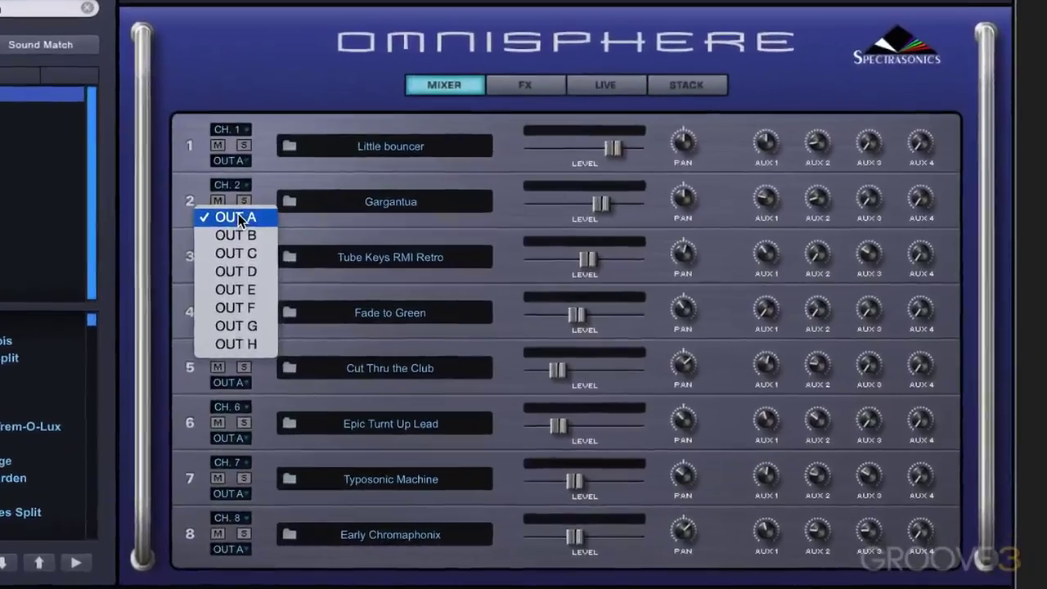
key(Escape)
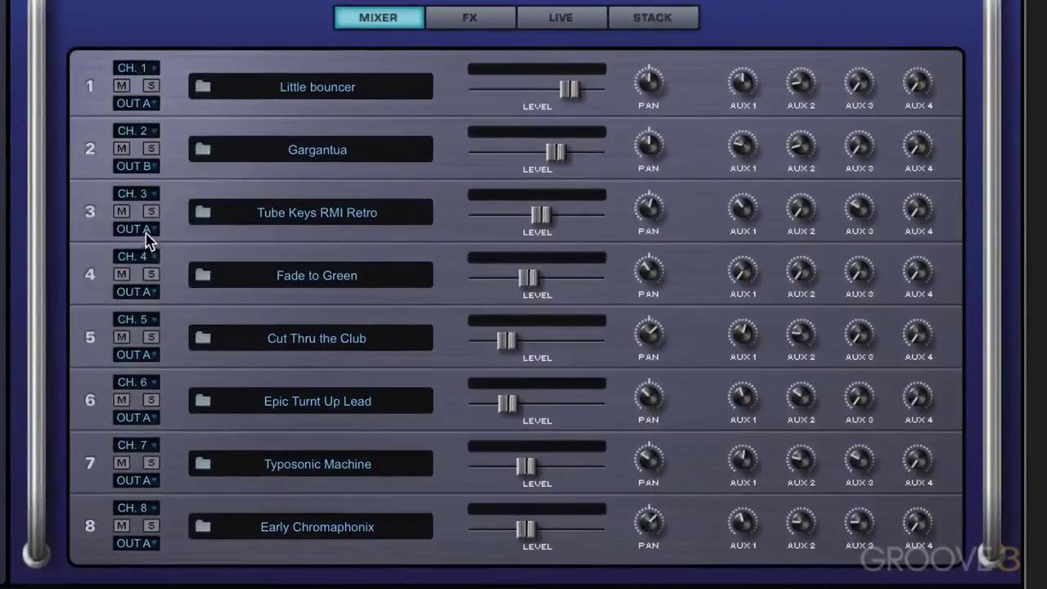
click(148, 233)
click(144, 268)
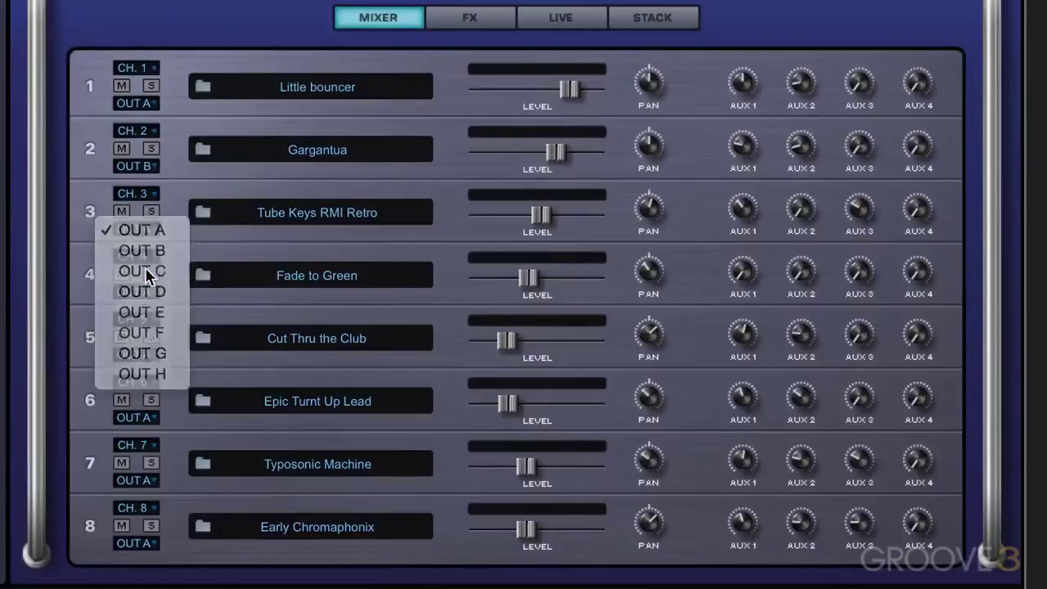
click(146, 291)
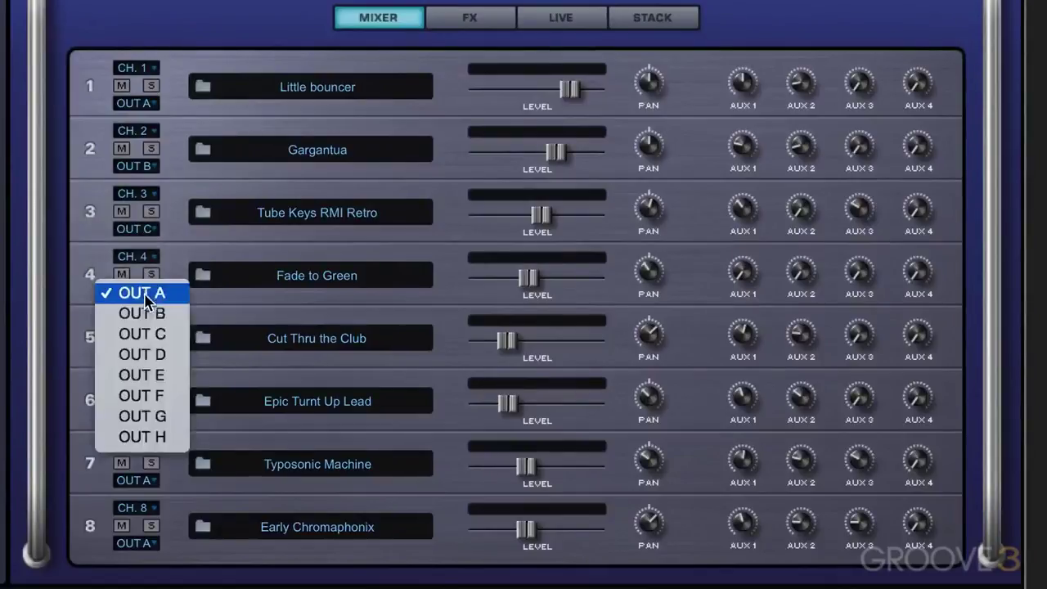
click(148, 358)
click(147, 360)
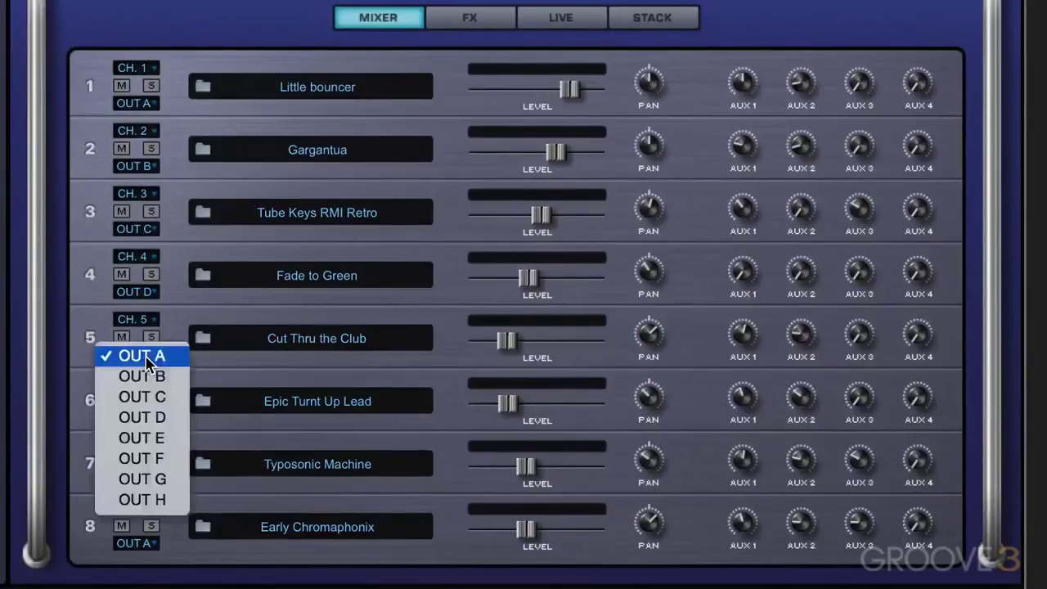
click(148, 436)
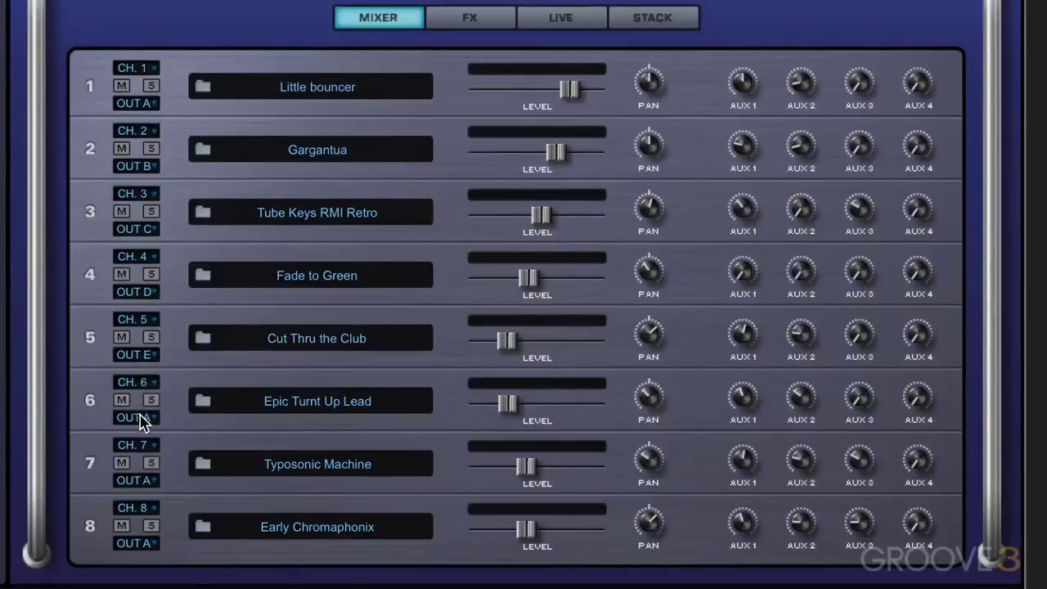
Route Epic Turnt Up Lead, Typosonic Machine and Early Chromaphonix to OUT F, G and H.
click(138, 419)
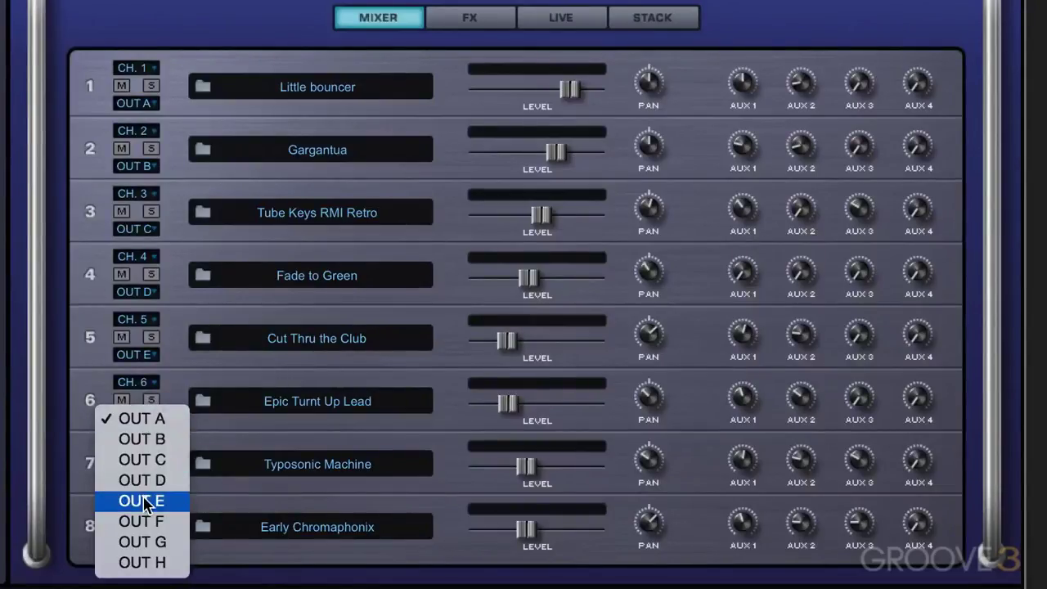
click(141, 520)
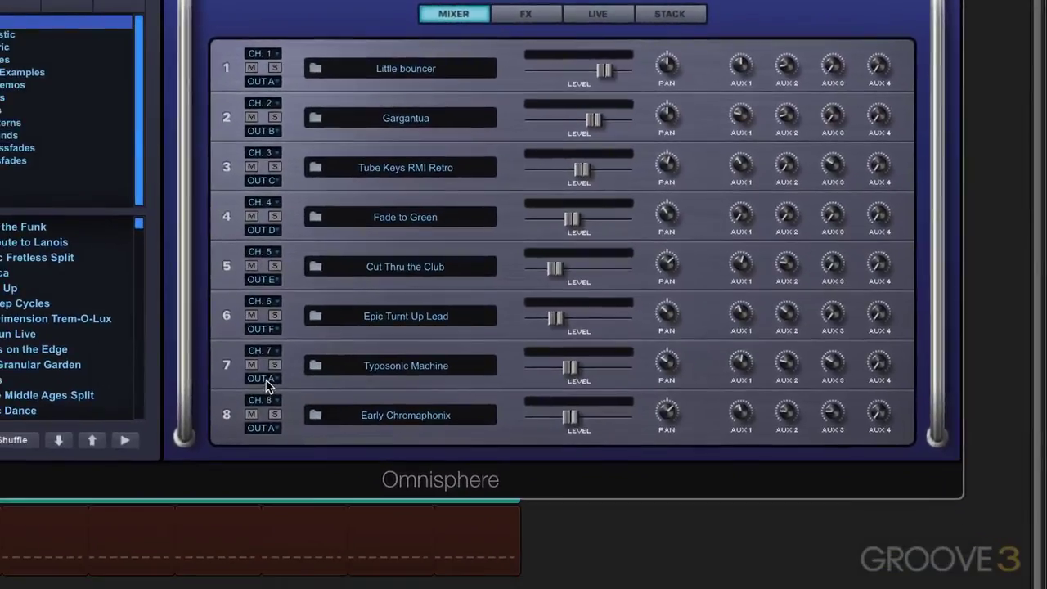
click(181, 446)
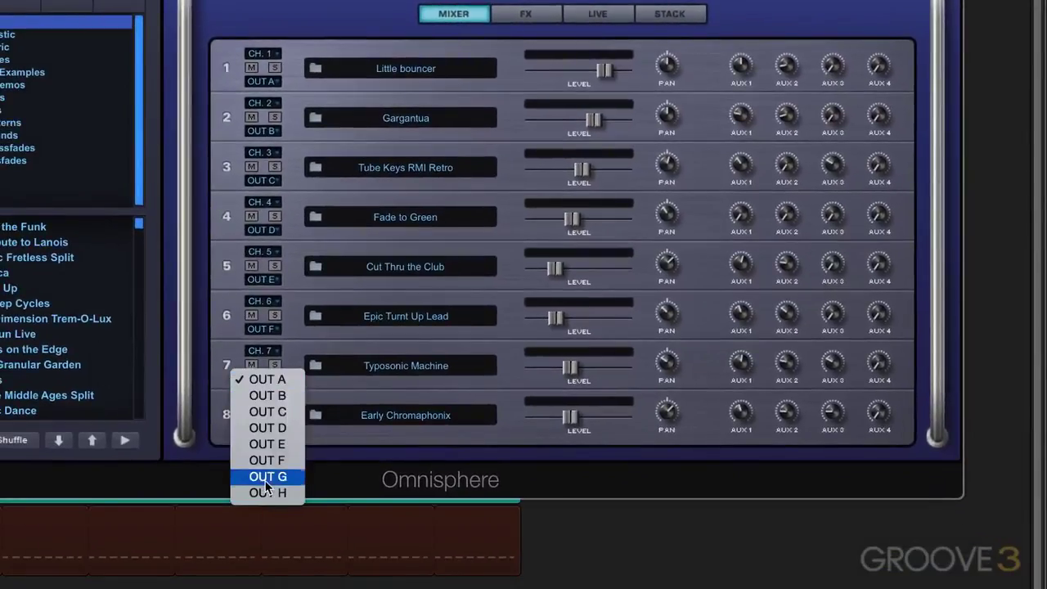
click(177, 561)
click(266, 431)
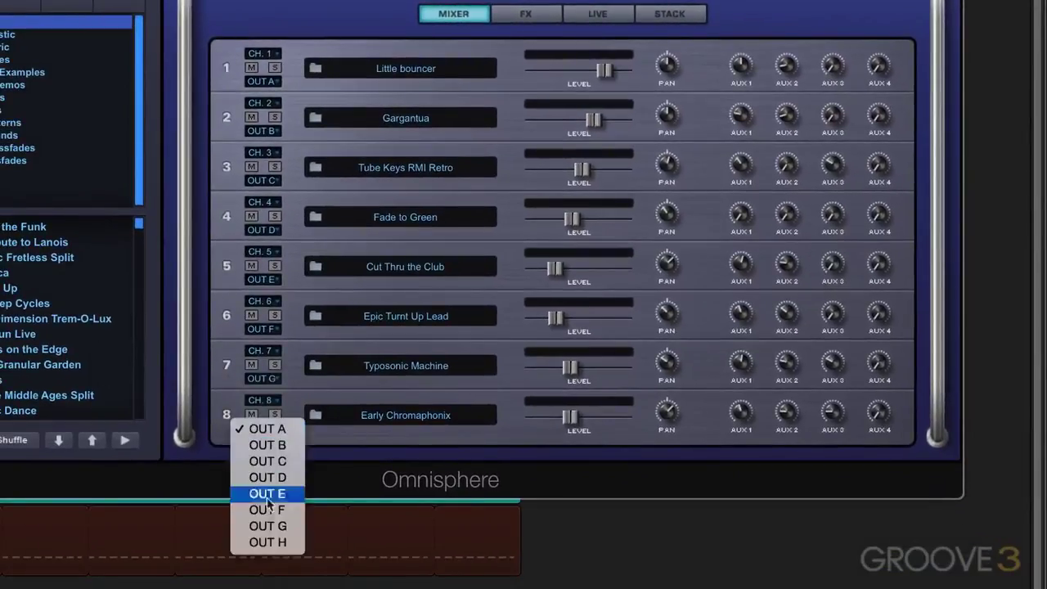
click(273, 543)
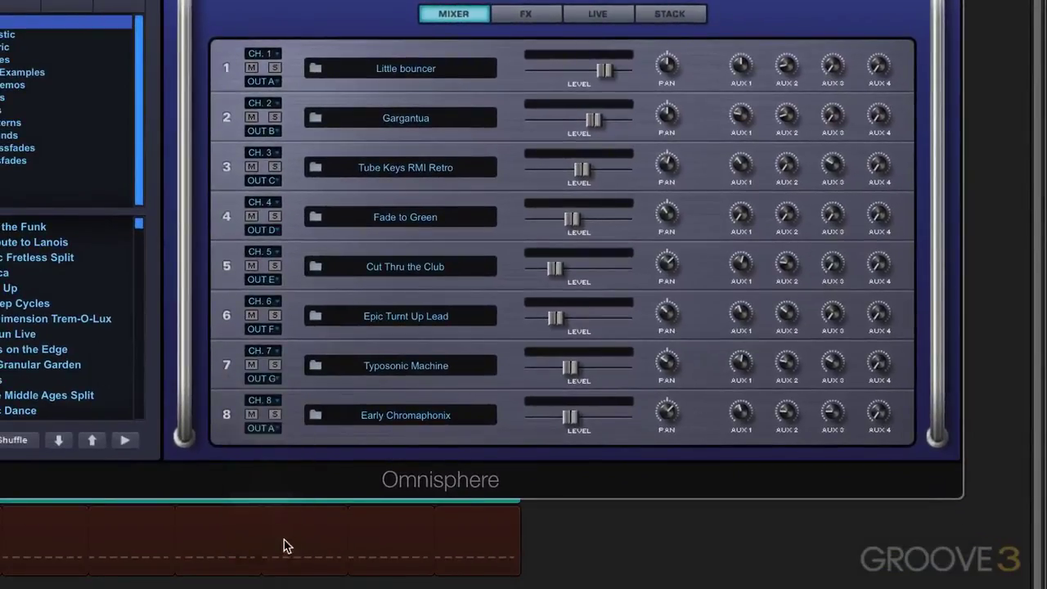
Toggle Pro-Verb on AUX 1, view the AUX 2, AUX 3, AUX 4 and Master racks, then go back to the mixer.
click(540, 18)
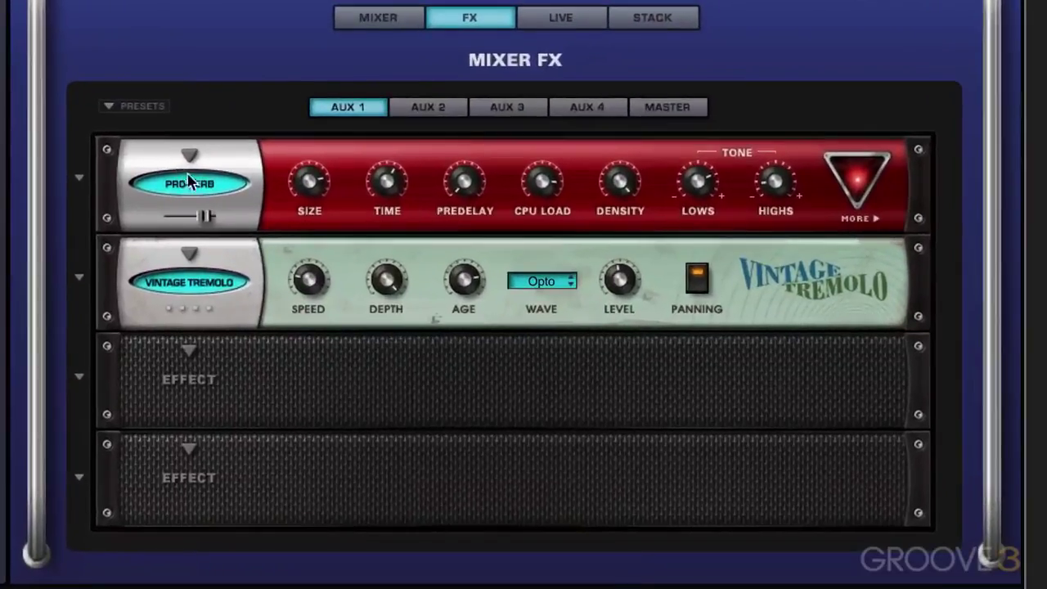
click(316, 144)
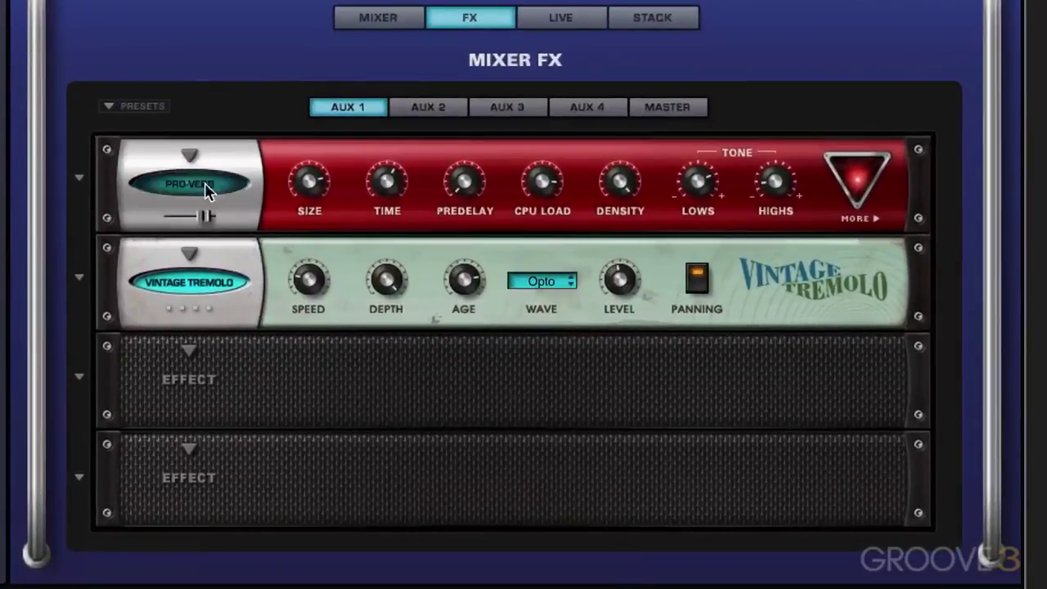
click(428, 109)
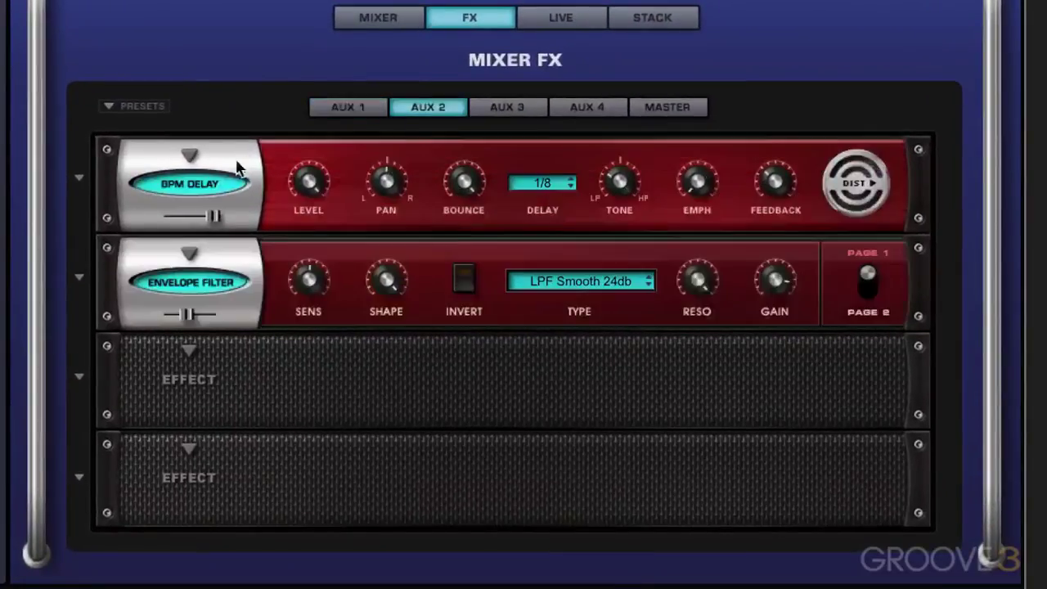
click(204, 282)
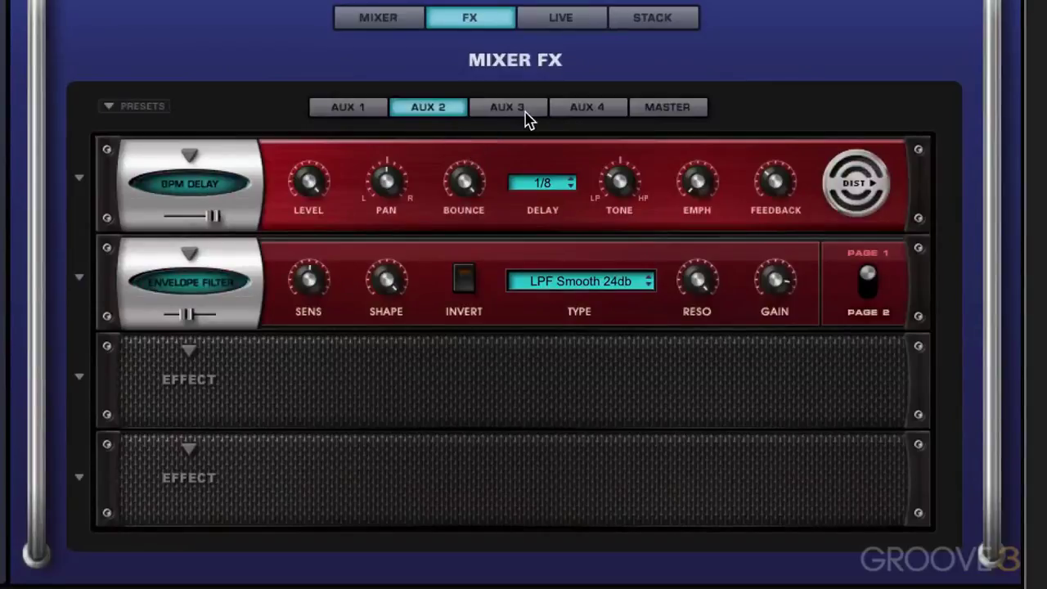
click(523, 110)
click(180, 183)
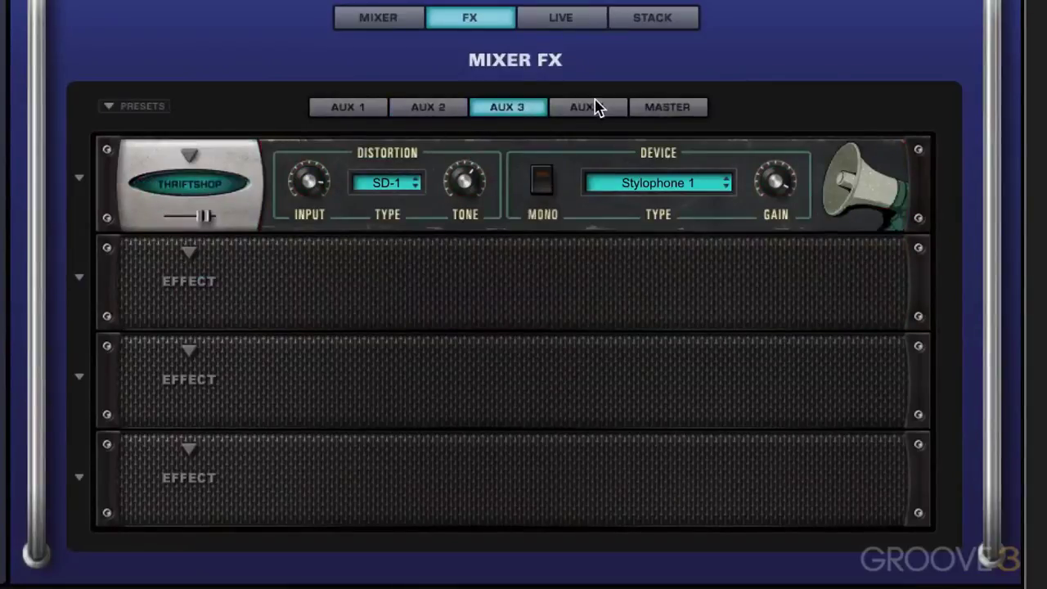
click(594, 107)
click(681, 107)
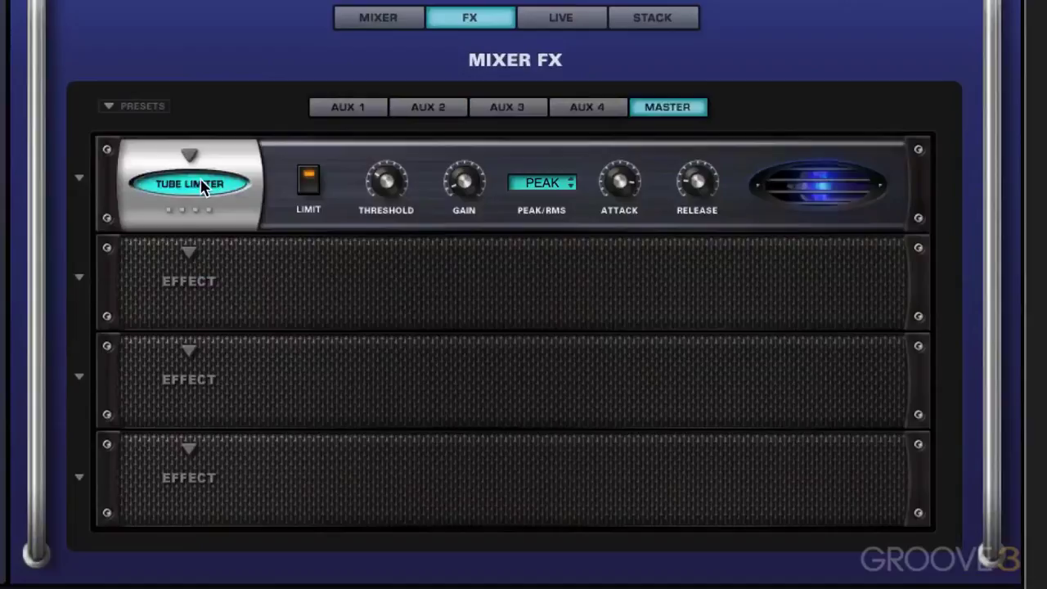
click(378, 18)
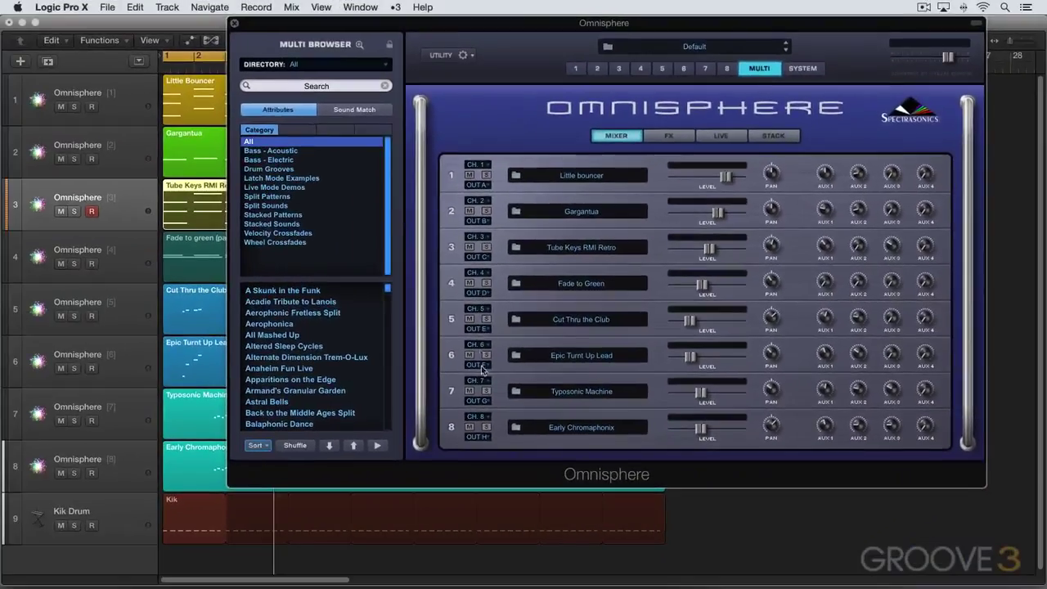
Close Omnisphere, open Logic's Mixer, and add seven aux channels for Omnisphere's extra outputs.
key(super+w)
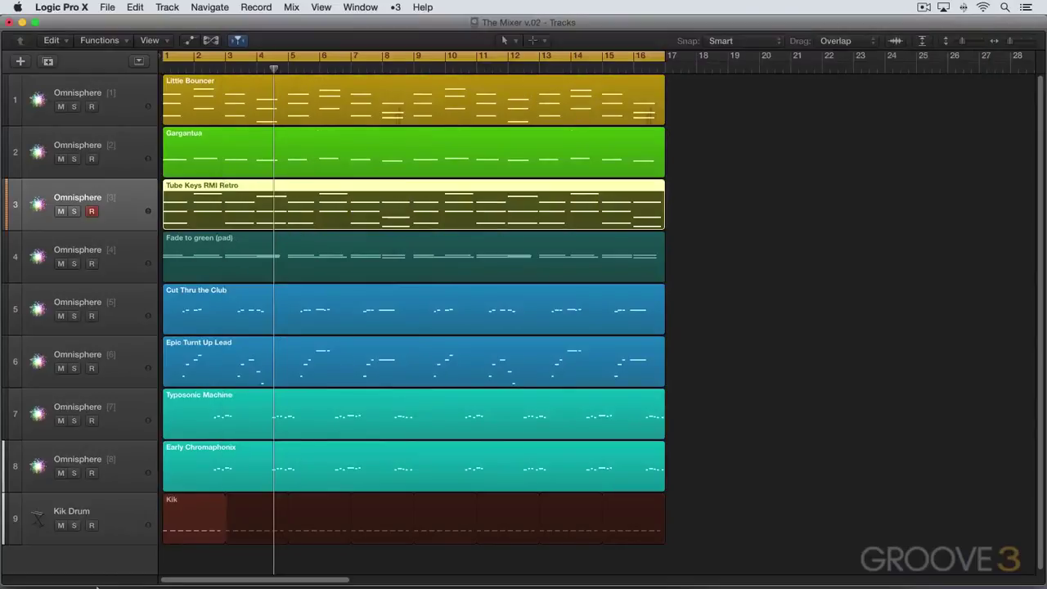
key(x)
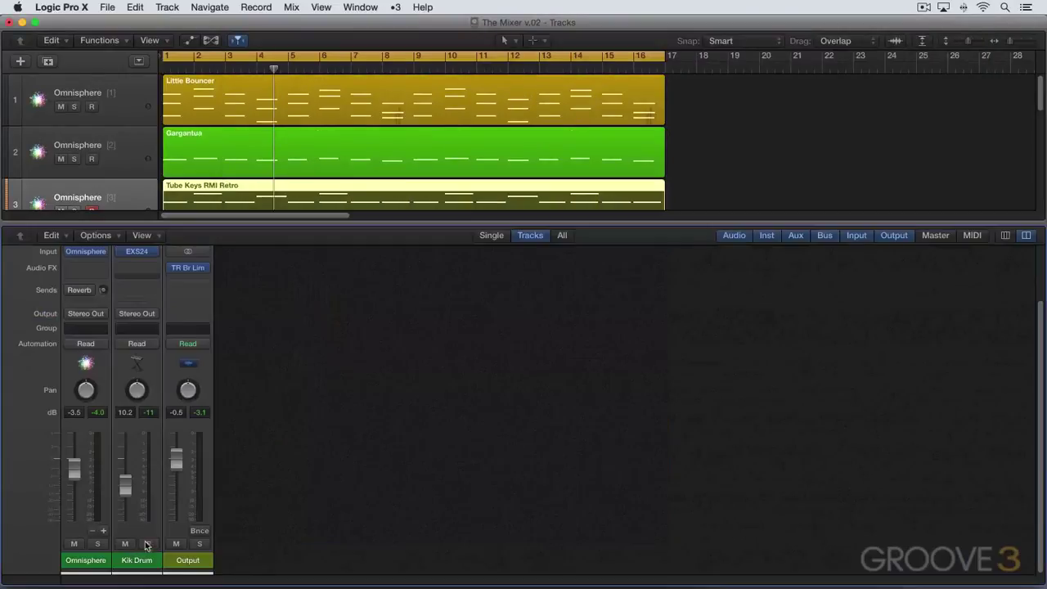
click(102, 532)
click(102, 532)
click(103, 531)
click(102, 532)
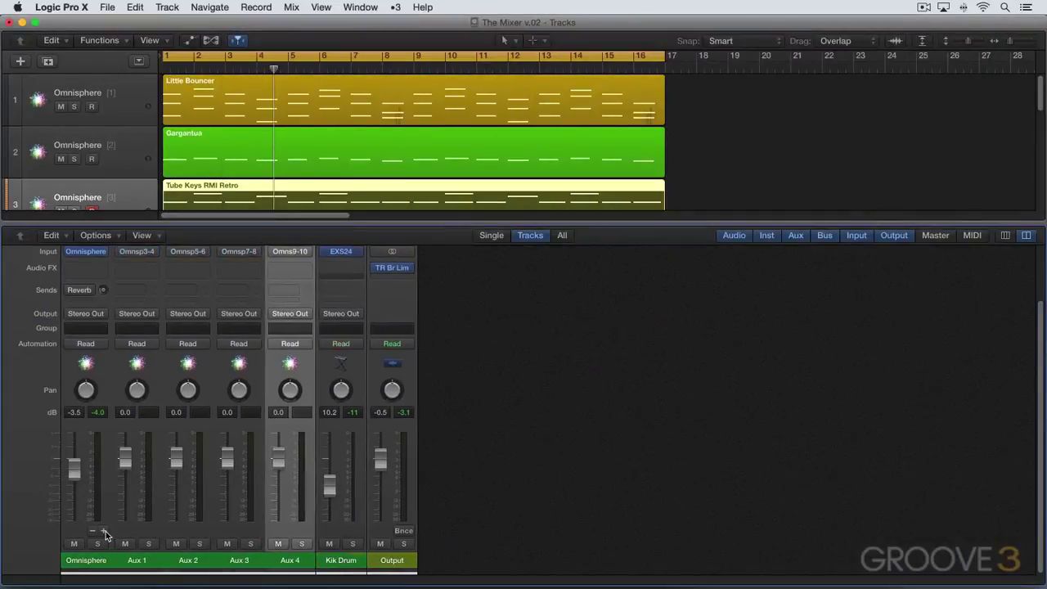
click(103, 532)
click(103, 532)
click(103, 533)
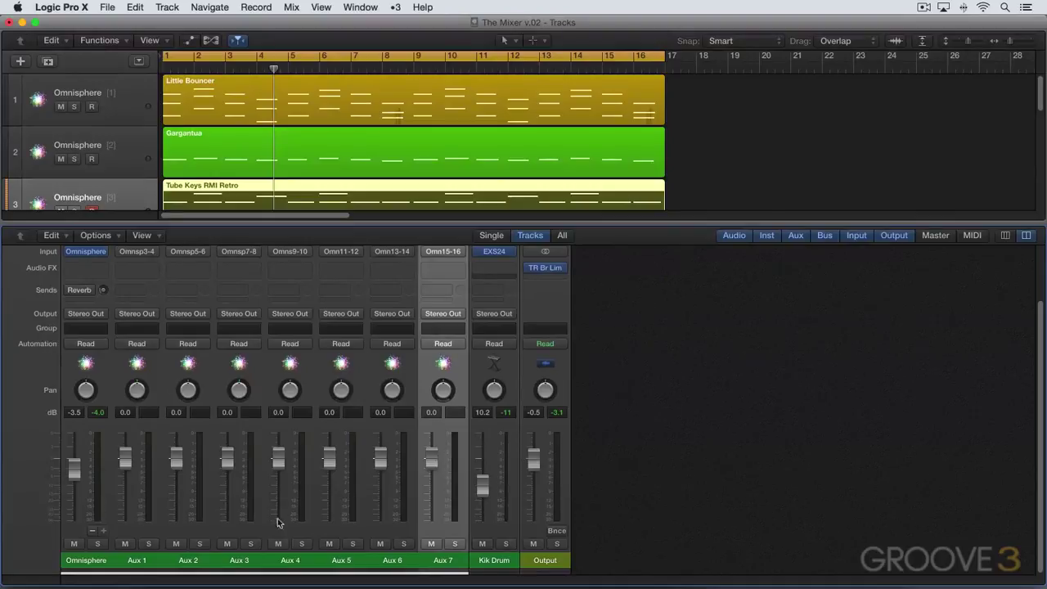
Start playback and solo Aux 1, the main Omnisphere channel, then Aux 2, one at a time.
key(space)
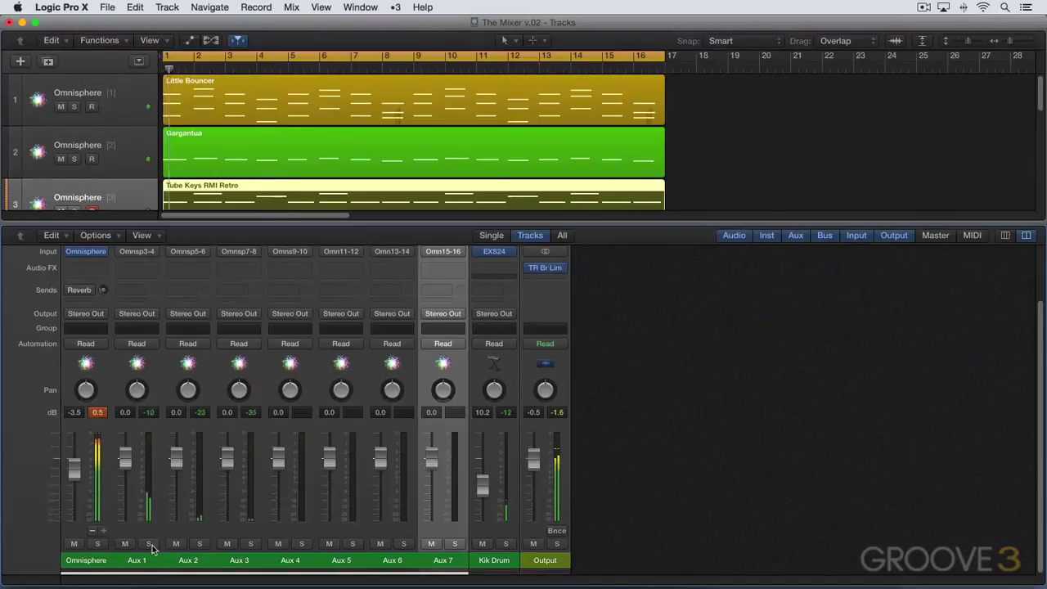
click(149, 545)
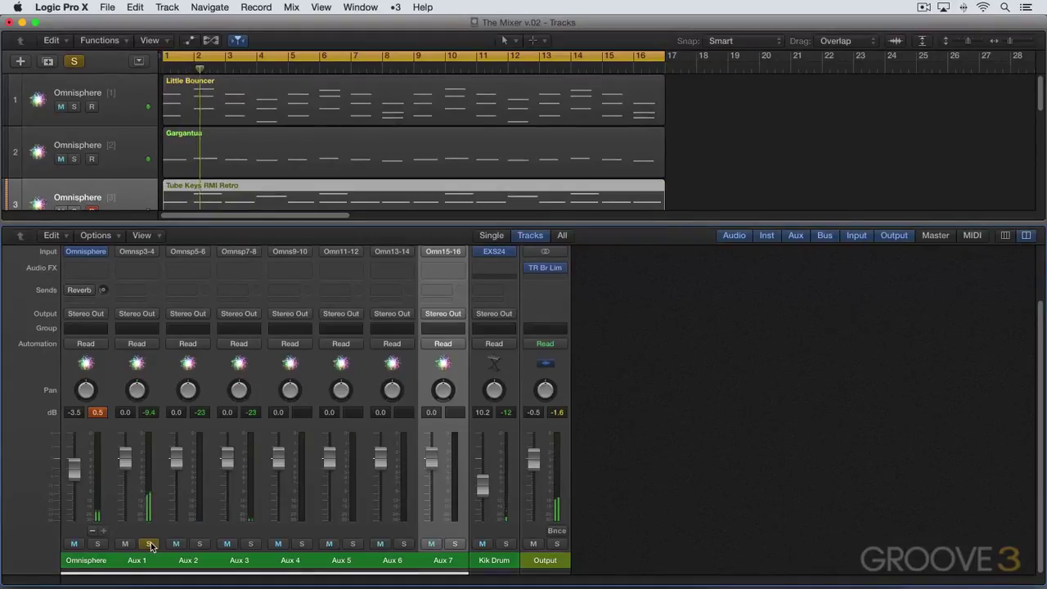
click(149, 545)
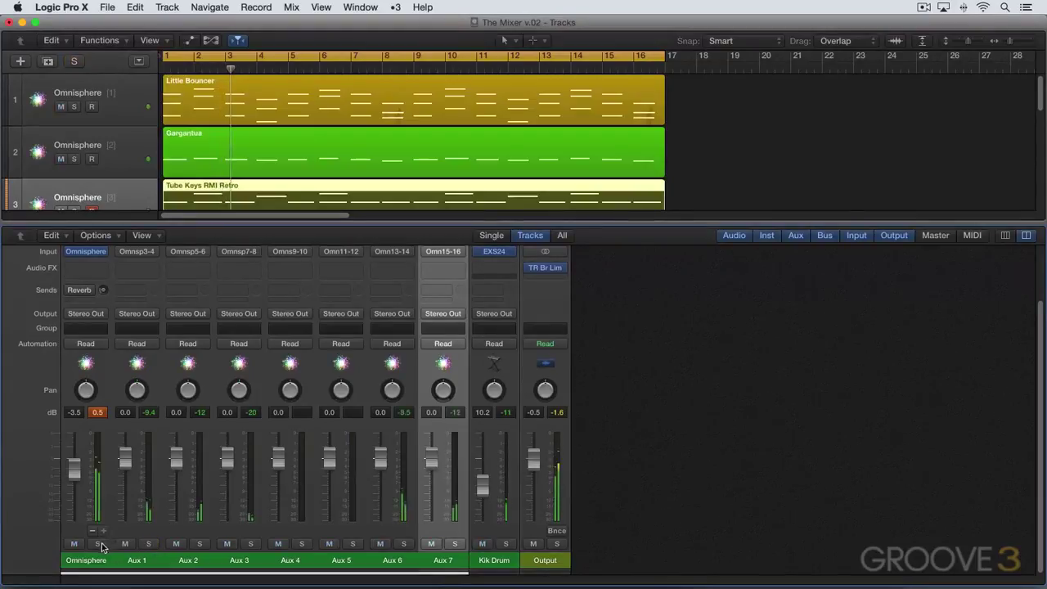
click(97, 544)
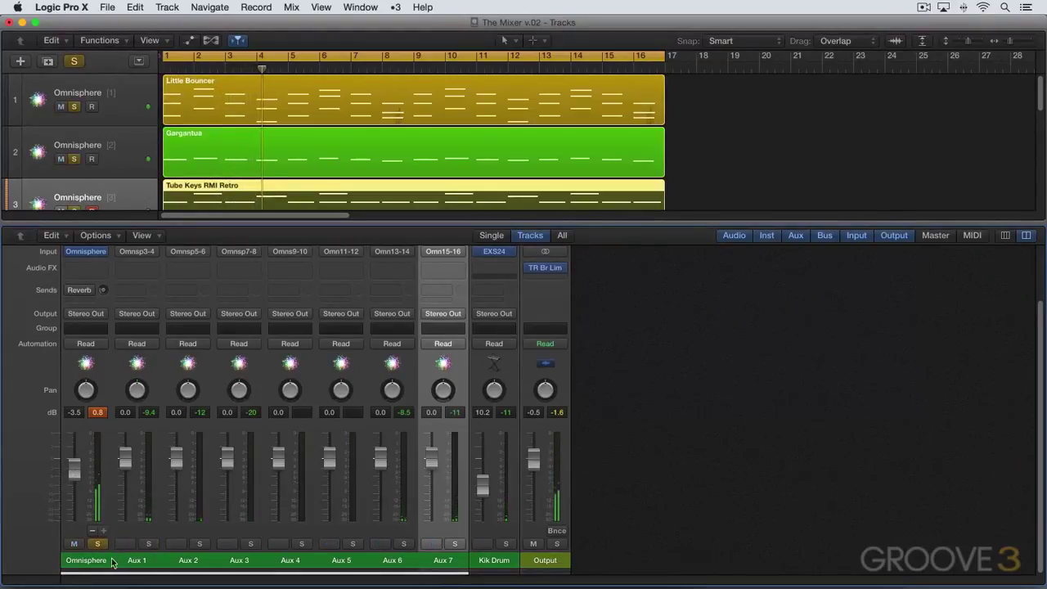
click(98, 544)
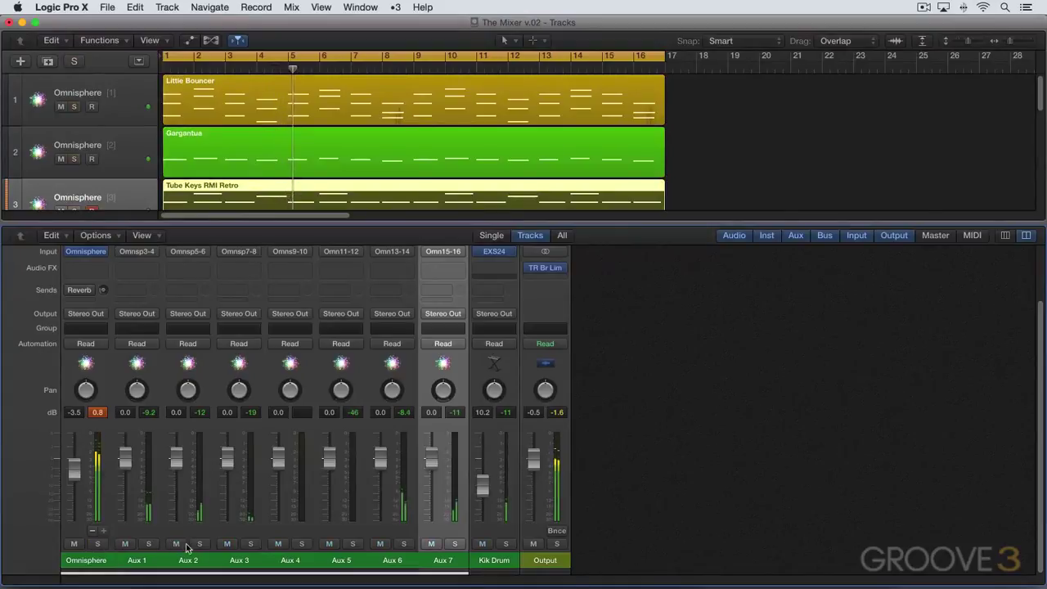
click(200, 545)
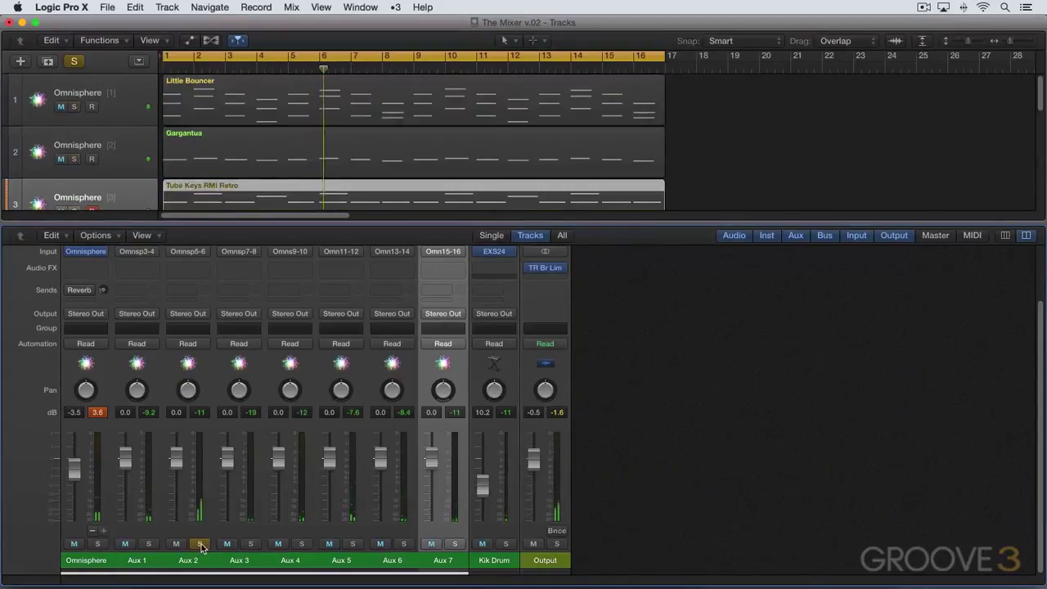
click(201, 544)
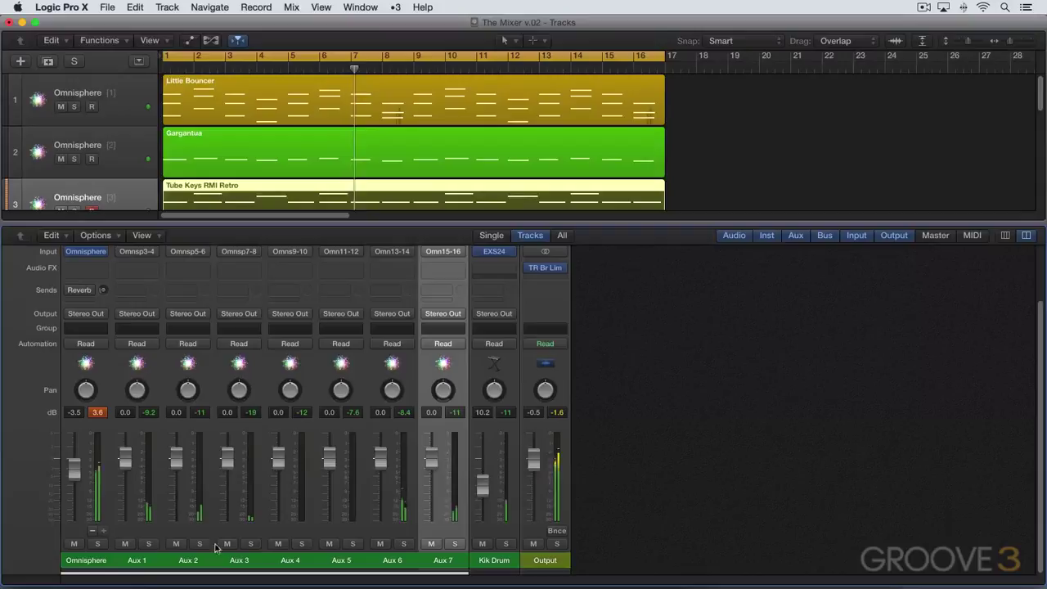
Solo Aux 4, Aux 5 and Omnisphere in turn, then stop playback and reopen the Omnisphere window.
click(301, 545)
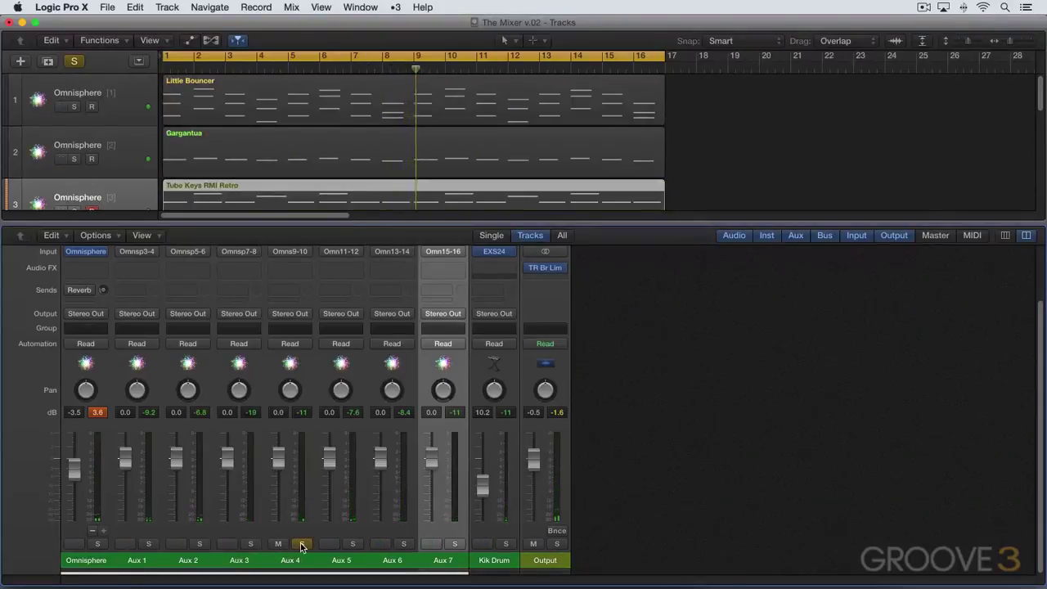
click(301, 545)
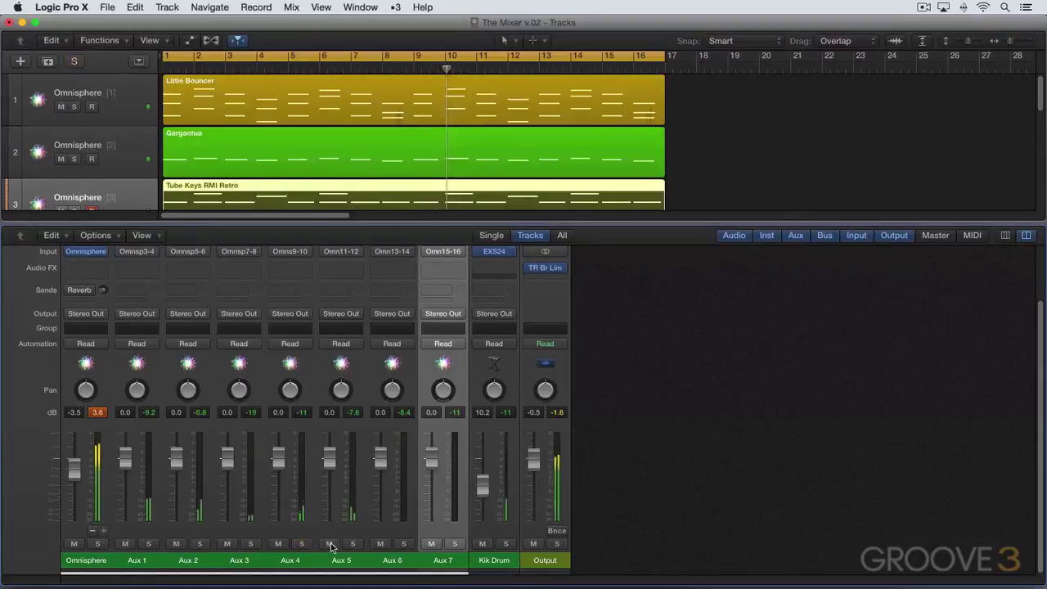
click(354, 545)
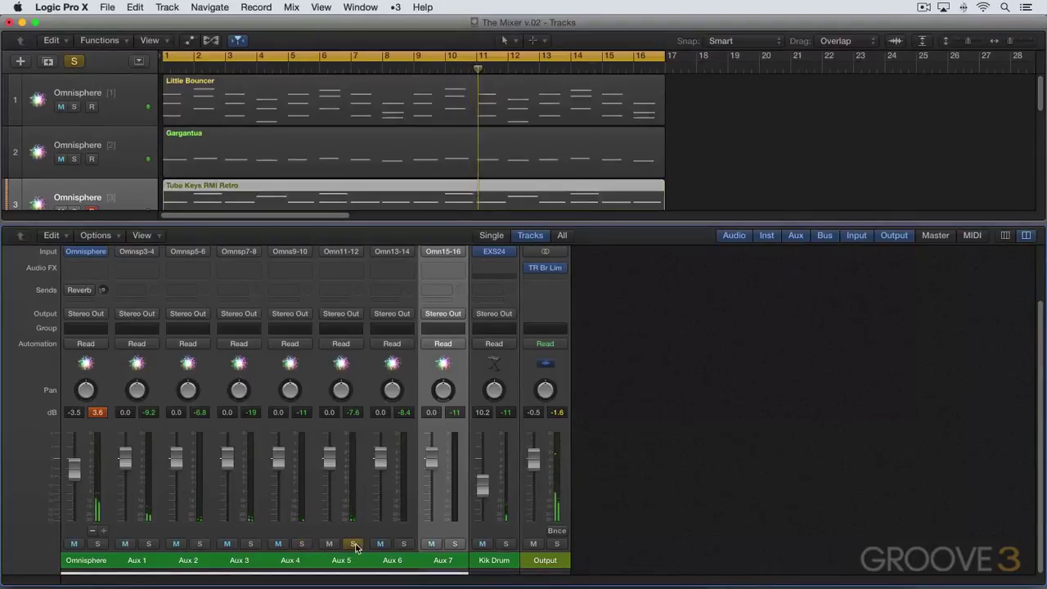
click(354, 545)
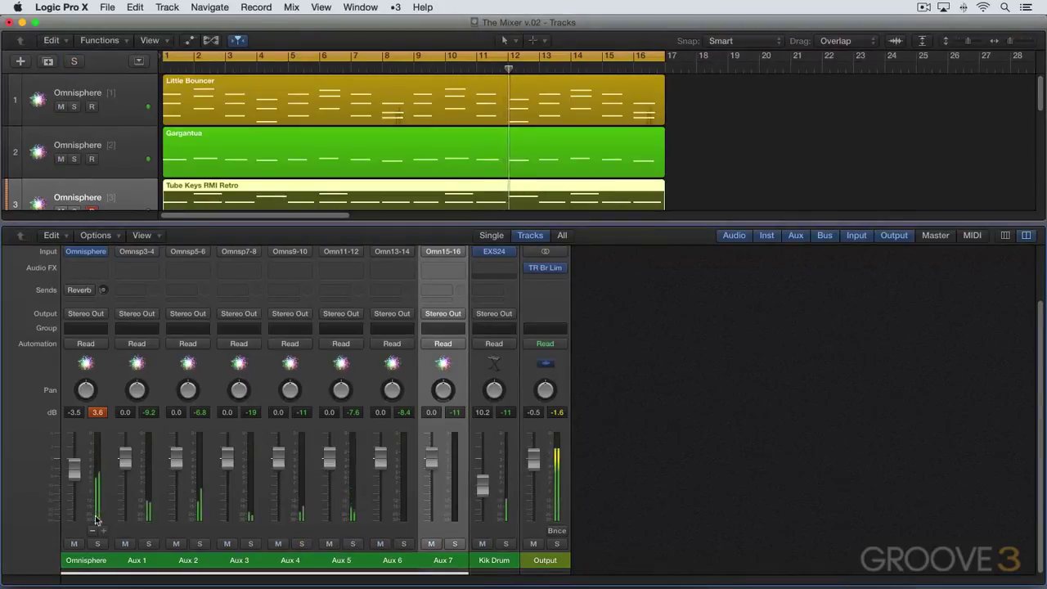
click(98, 544)
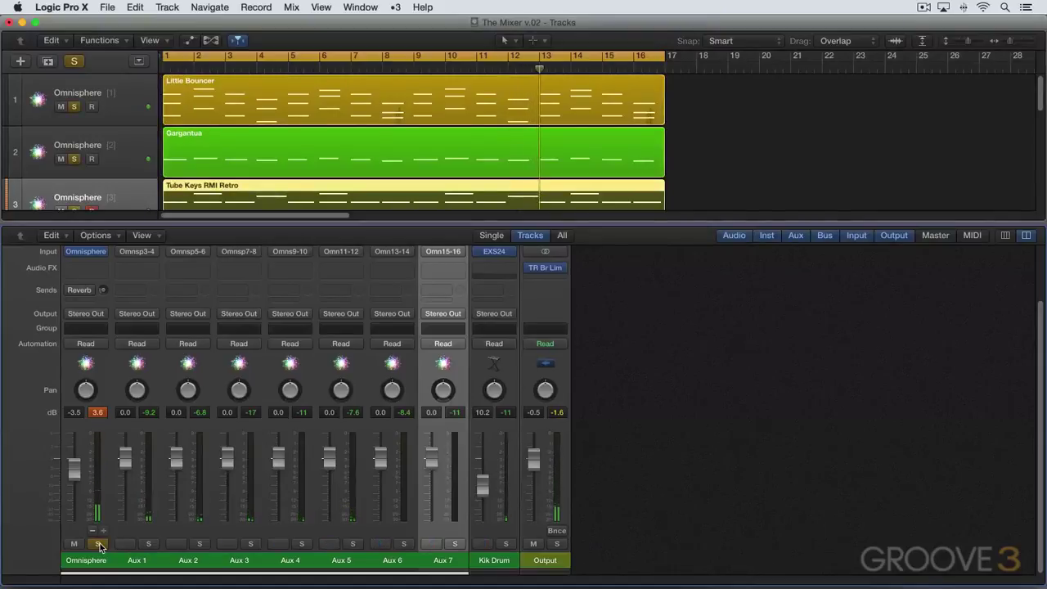
click(98, 545)
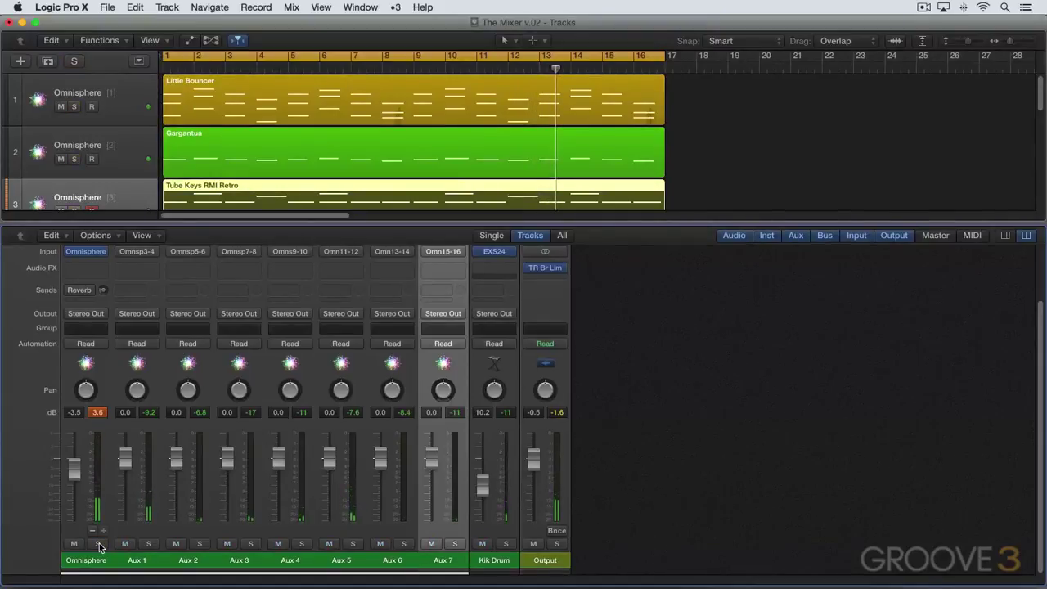
key(space)
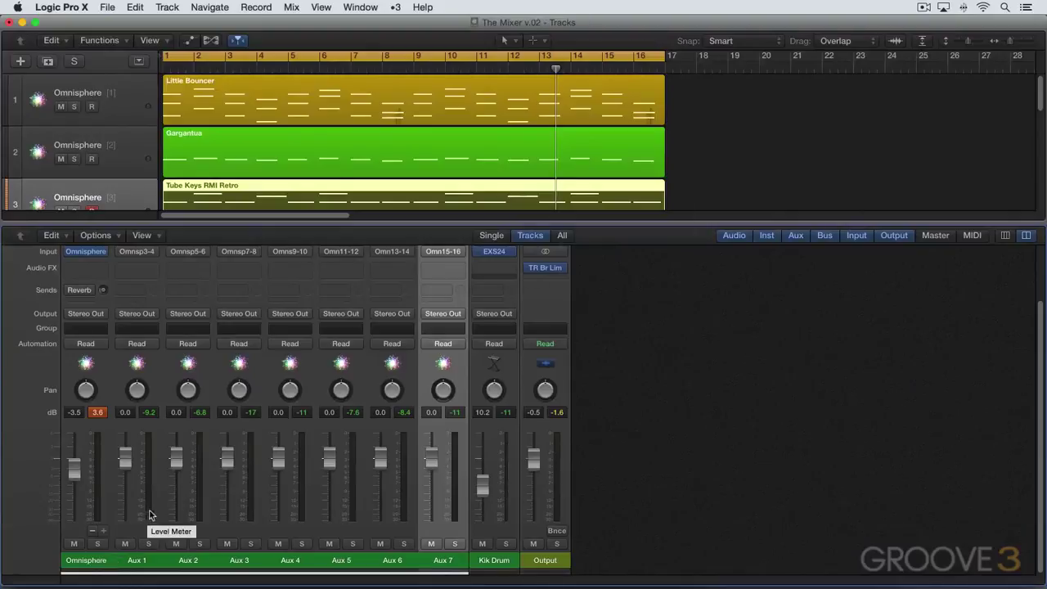
key(v)
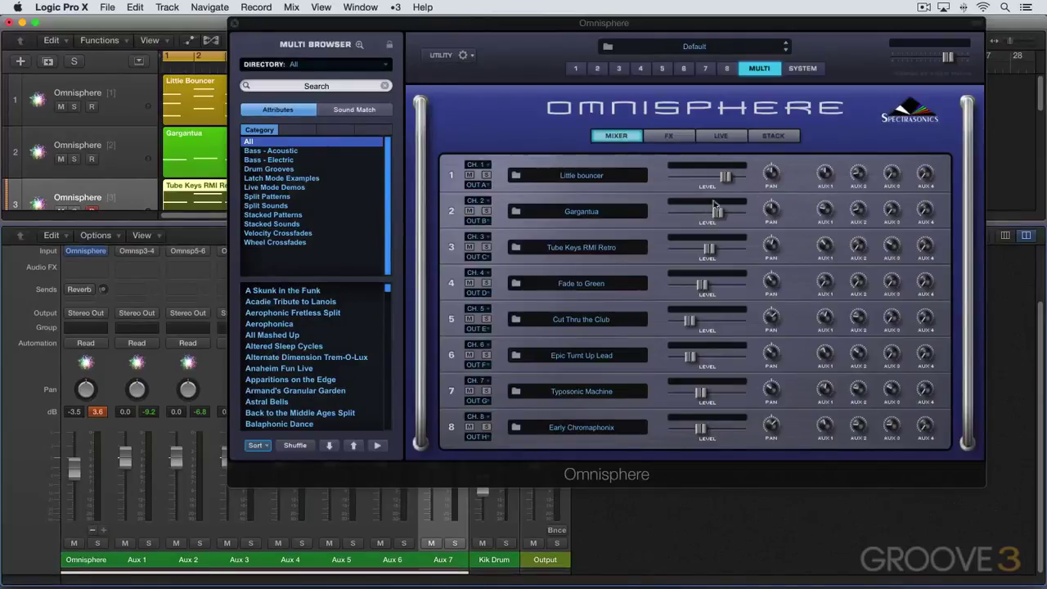
click(859, 173)
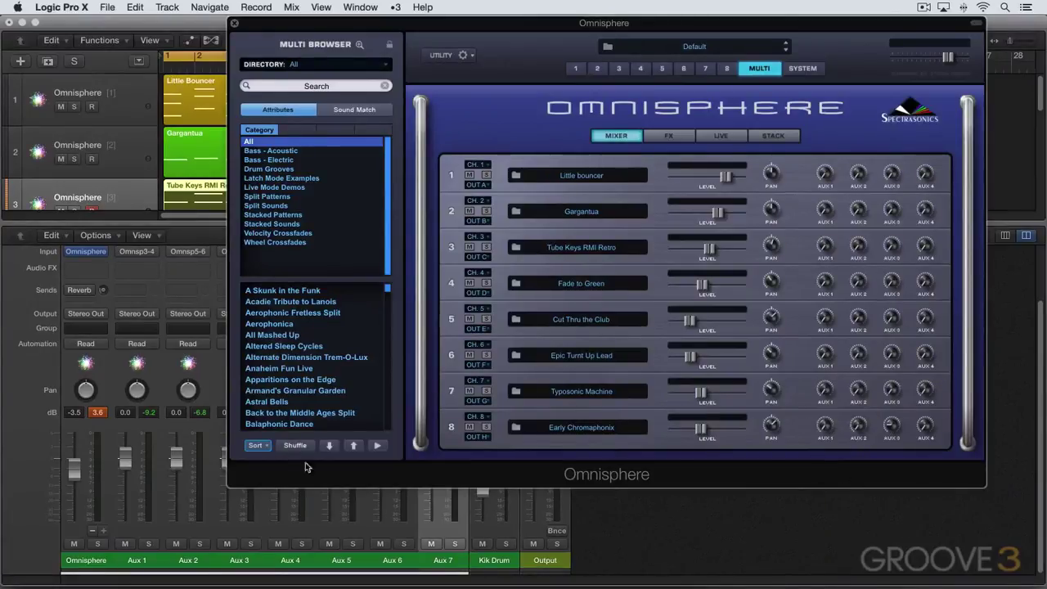
key(space)
click(97, 544)
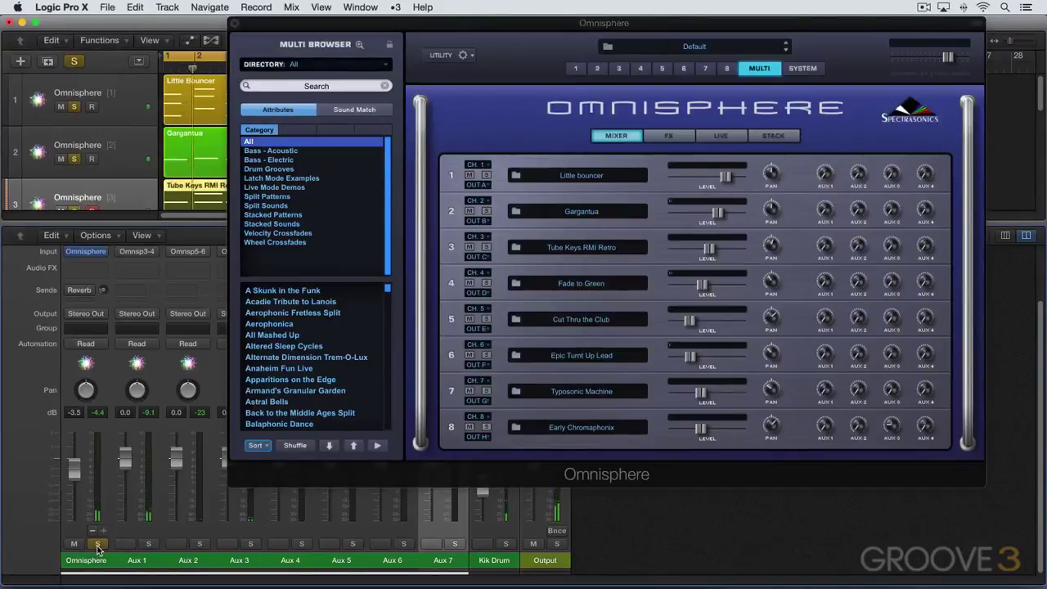
click(98, 544)
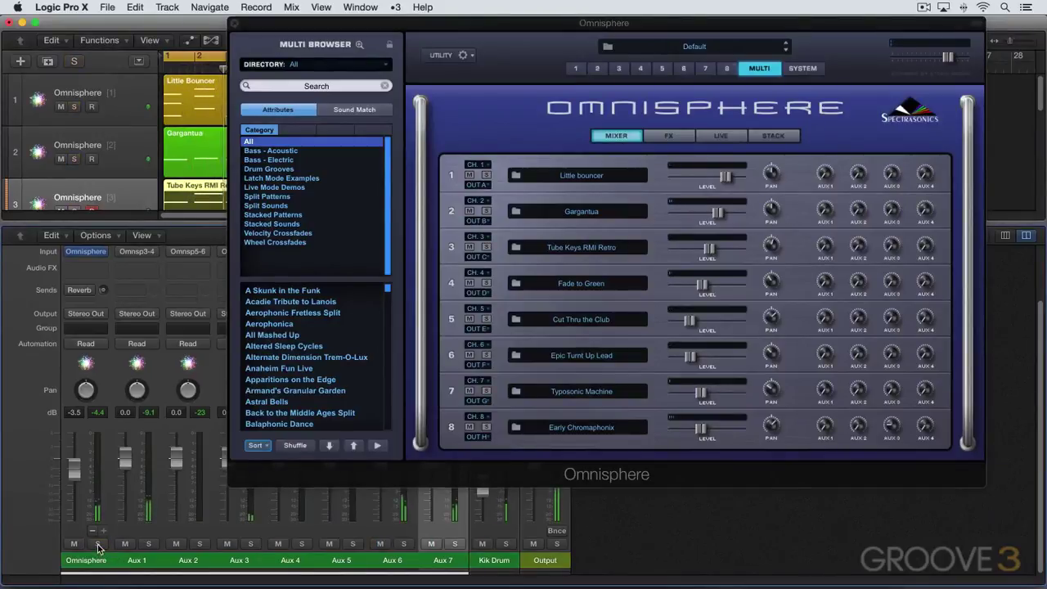